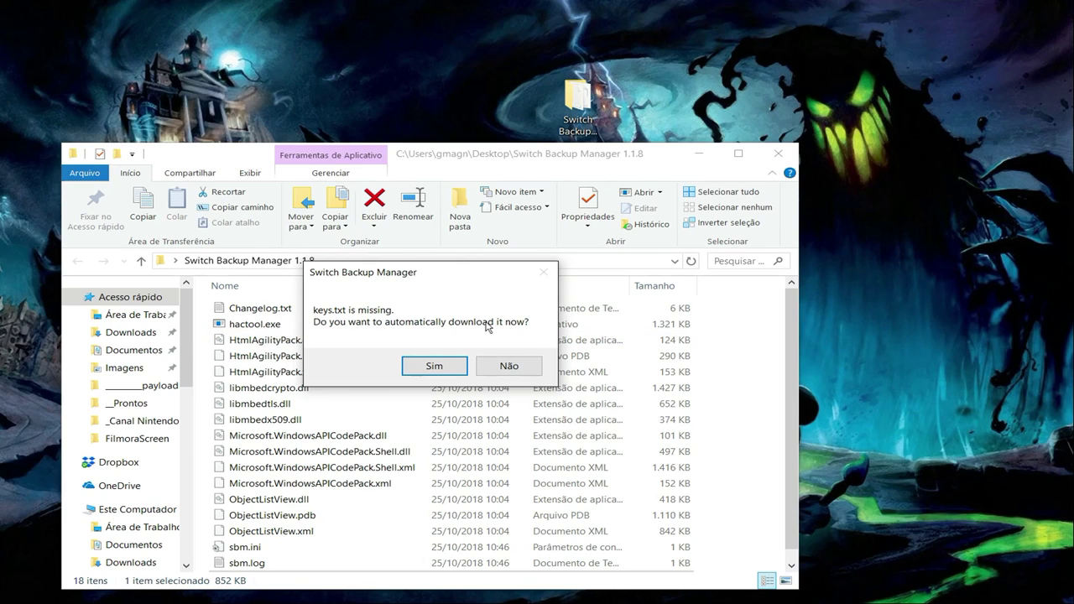
Accept the automatic download of the missing keys.txt and run Switch Backup Manager.exe as administrator.
click(434, 366)
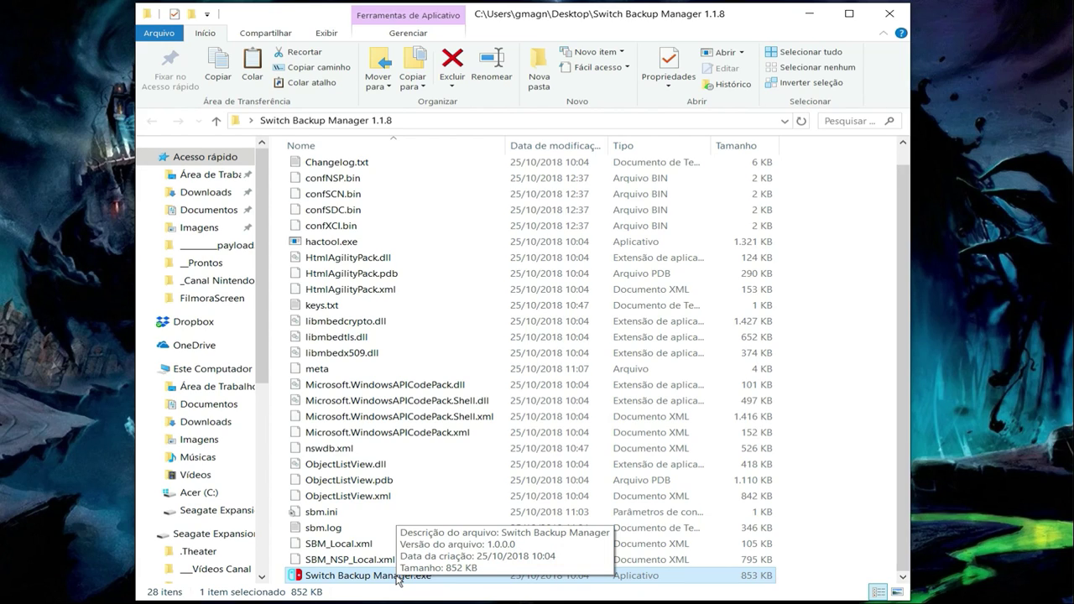
click(355, 245)
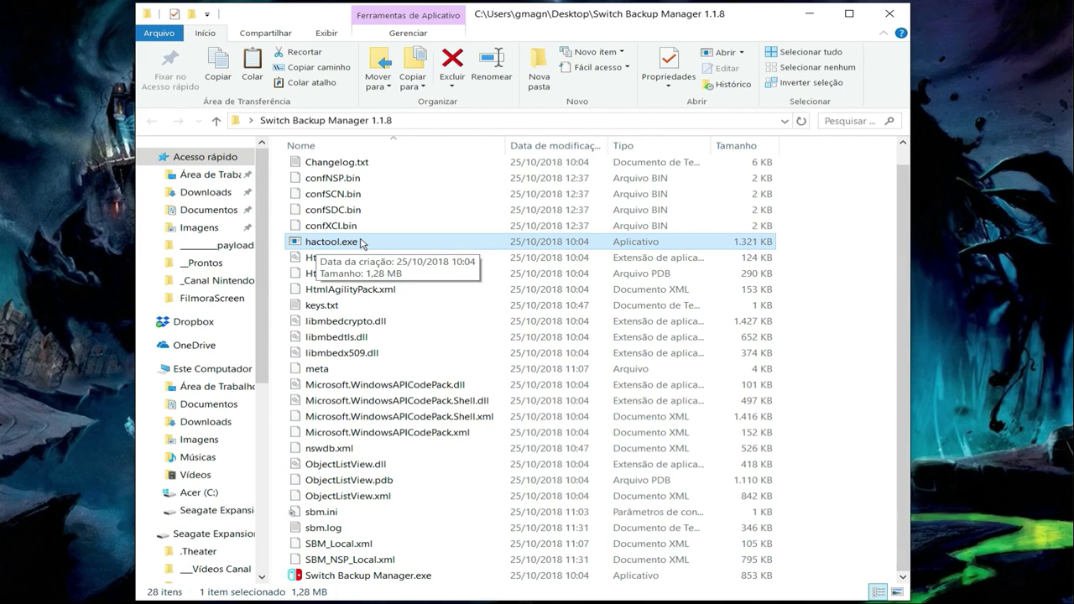
click(328, 577)
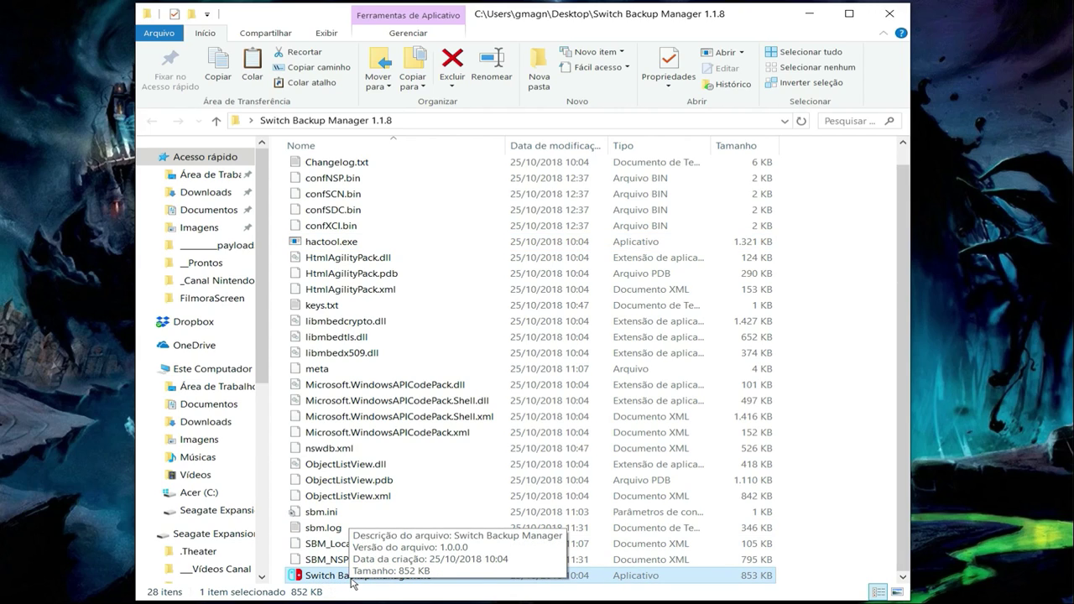
right_click(351, 579)
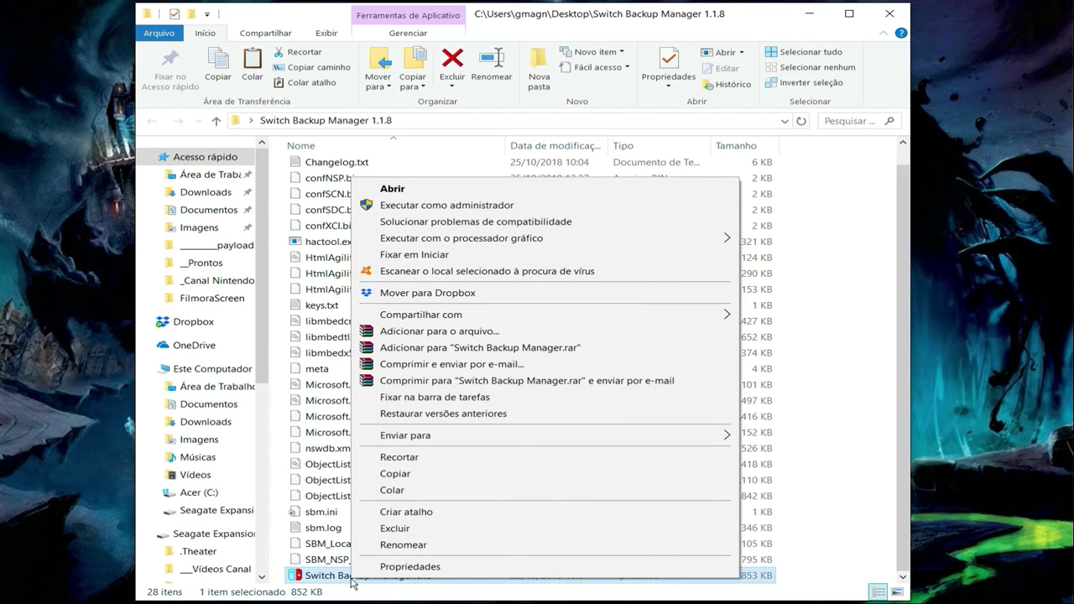
click(506, 207)
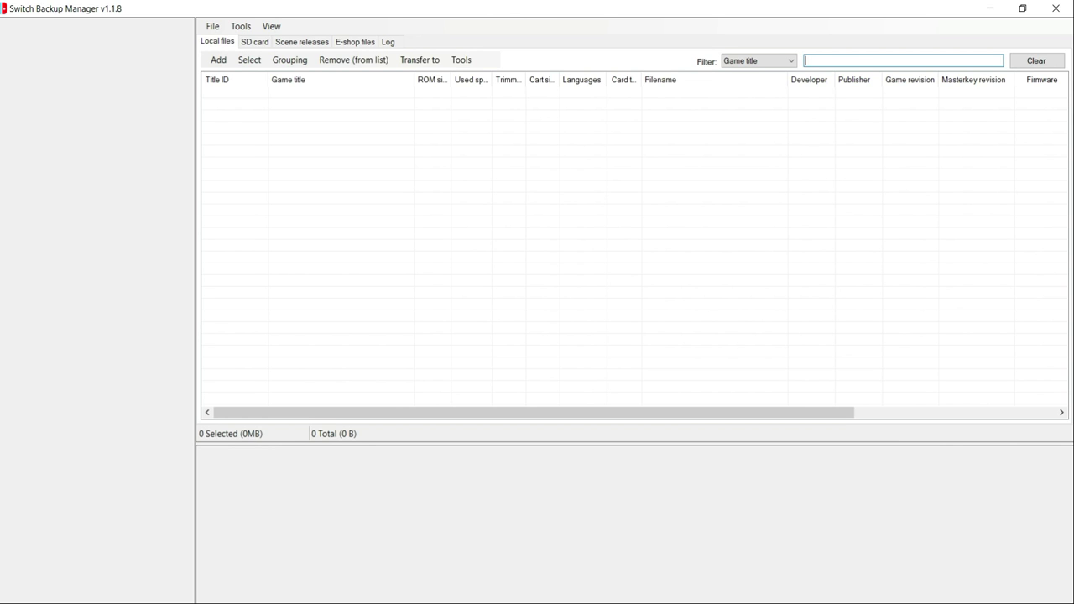
Switch to File Explorer and examine the XCI game files in the x XCI Nintendo Switch folder.
click(625, 576)
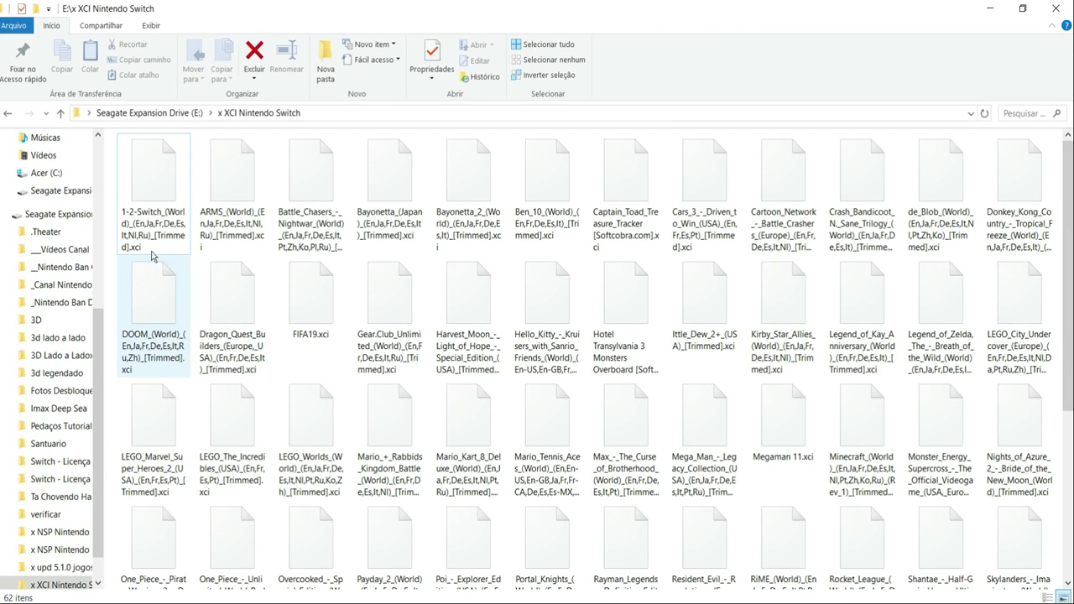
scroll(612, 382, down, 3)
scroll(608, 384, up, 3)
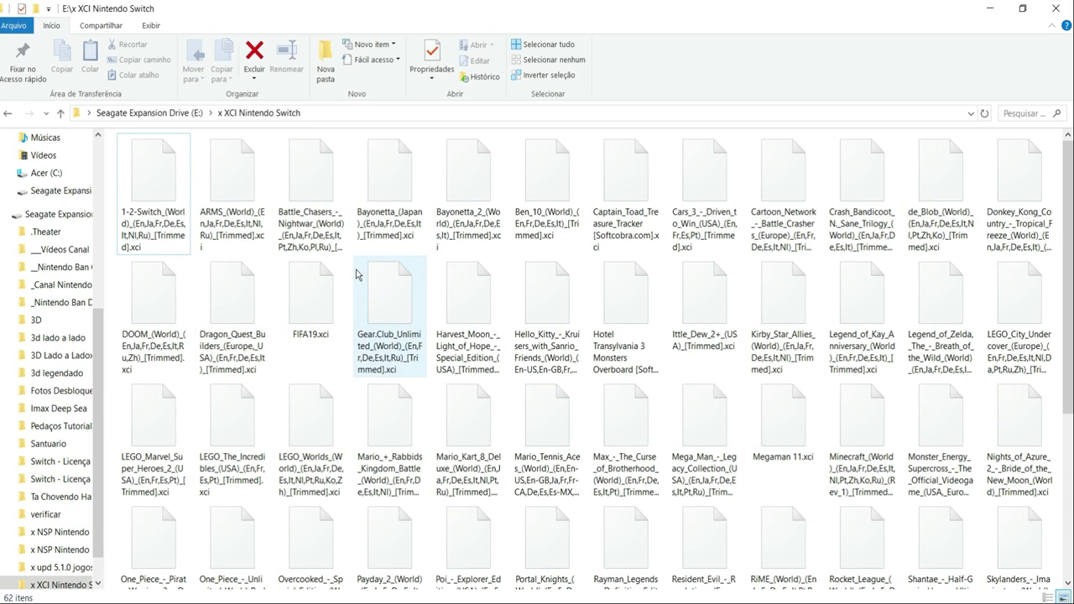
mouse_move(355, 275)
mouse_move(369, 320)
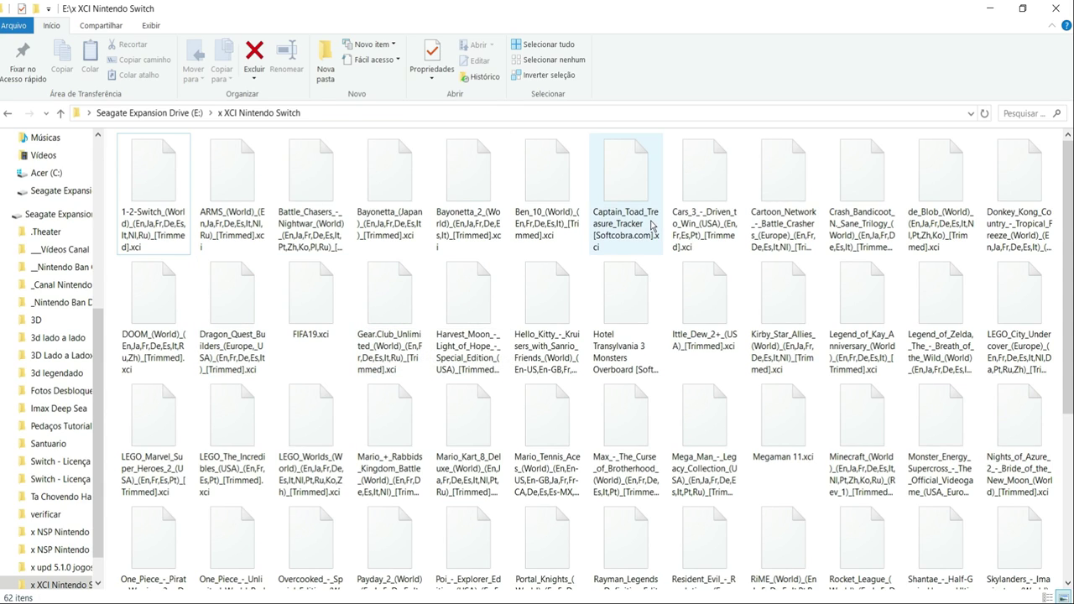
mouse_move(651, 225)
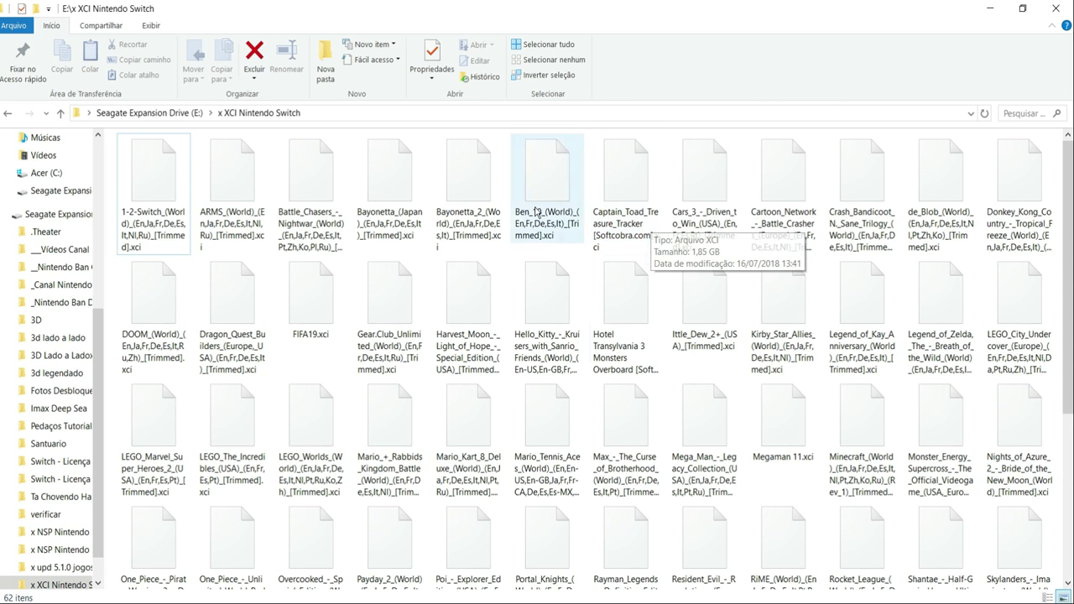
scroll(731, 356, down, 3)
scroll(730, 356, up, 3)
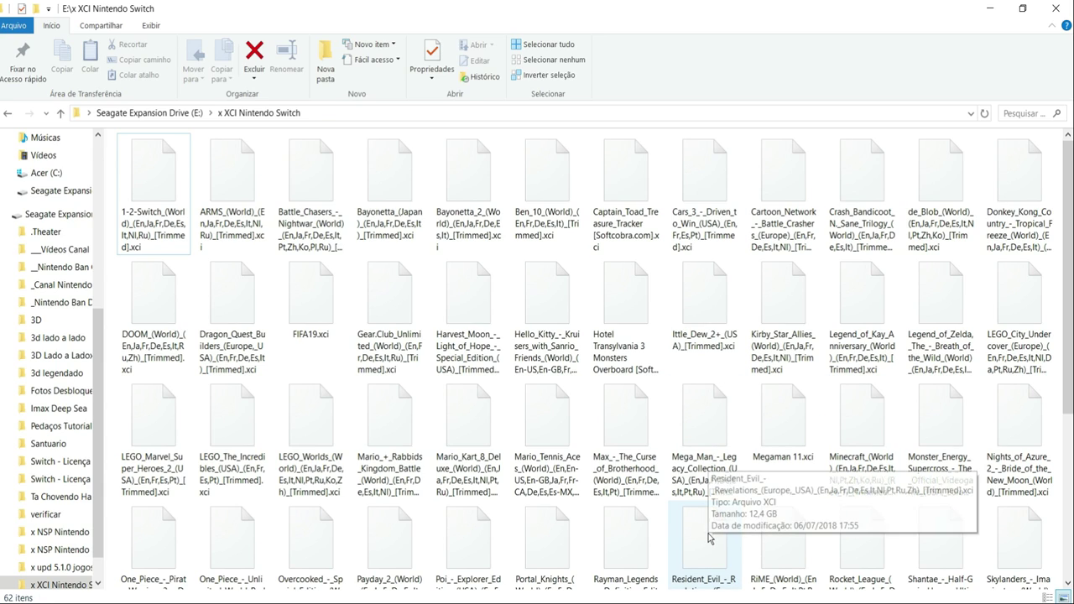
mouse_move(600, 547)
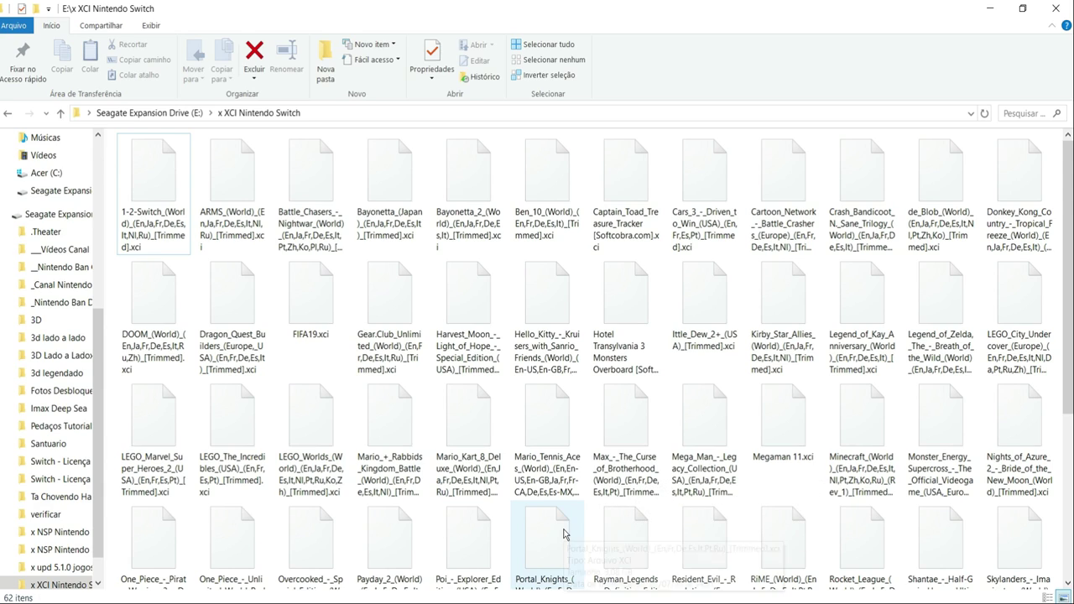
mouse_move(564, 534)
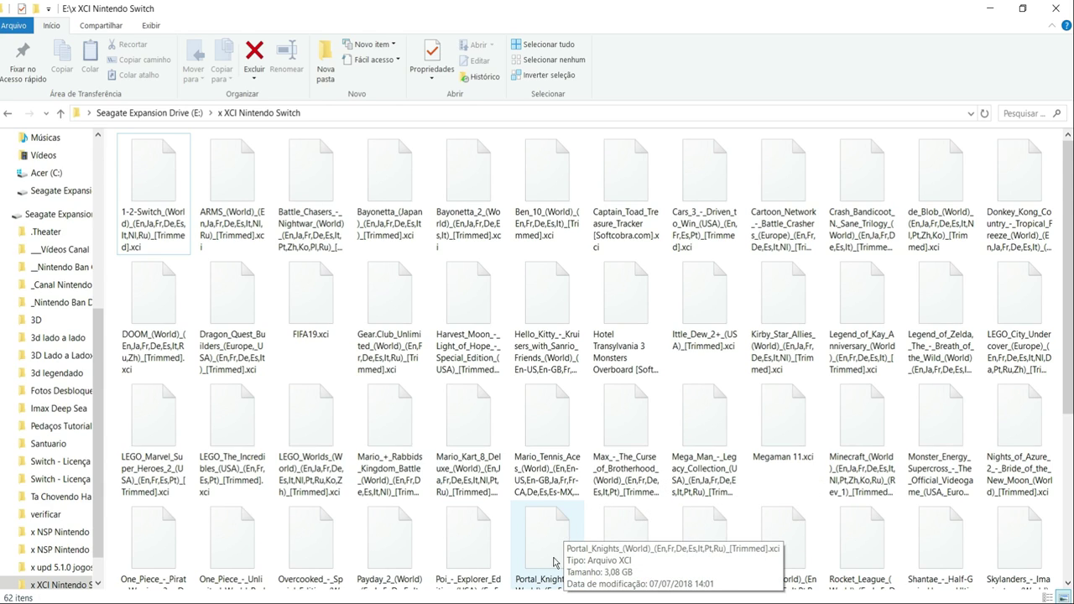
Look through the game files in the x NSP Nintendo Switch folder, then return to Switch Backup Manager.
mouse_move(602, 603)
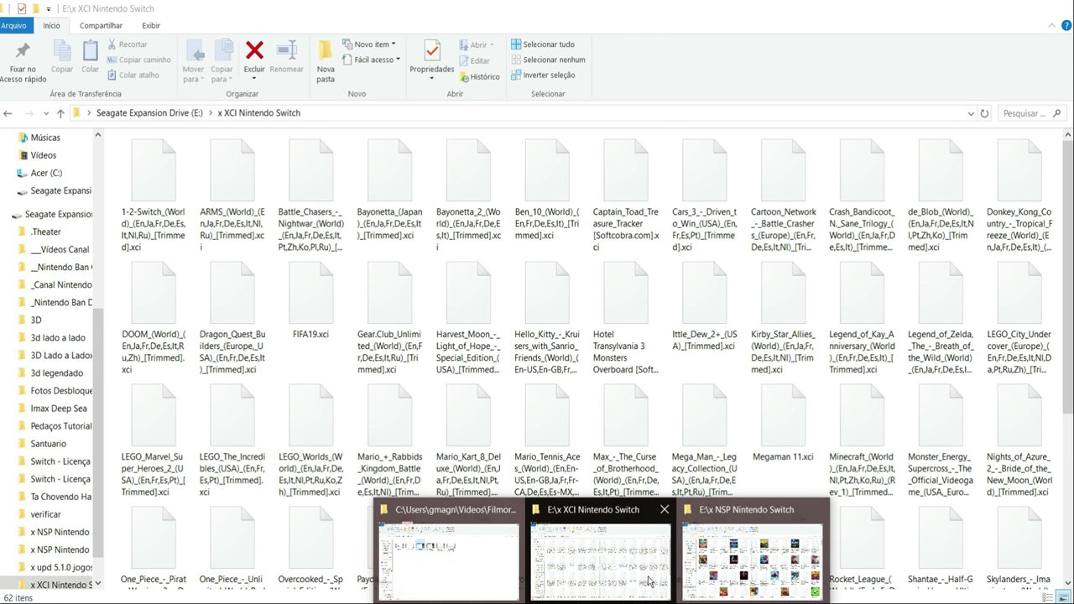
click(751, 556)
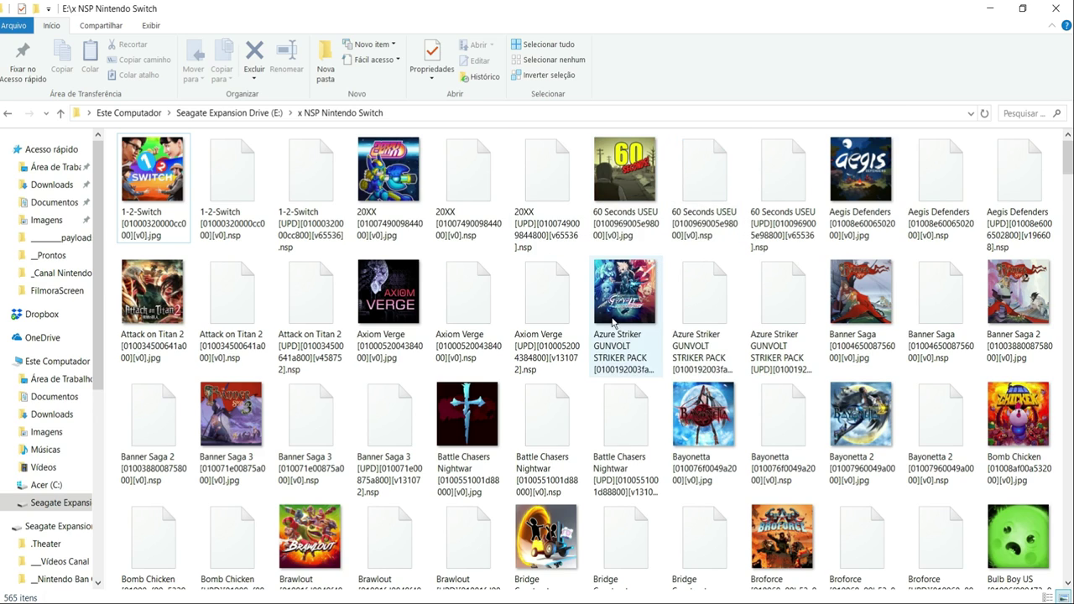
scroll(578, 255, down, 5)
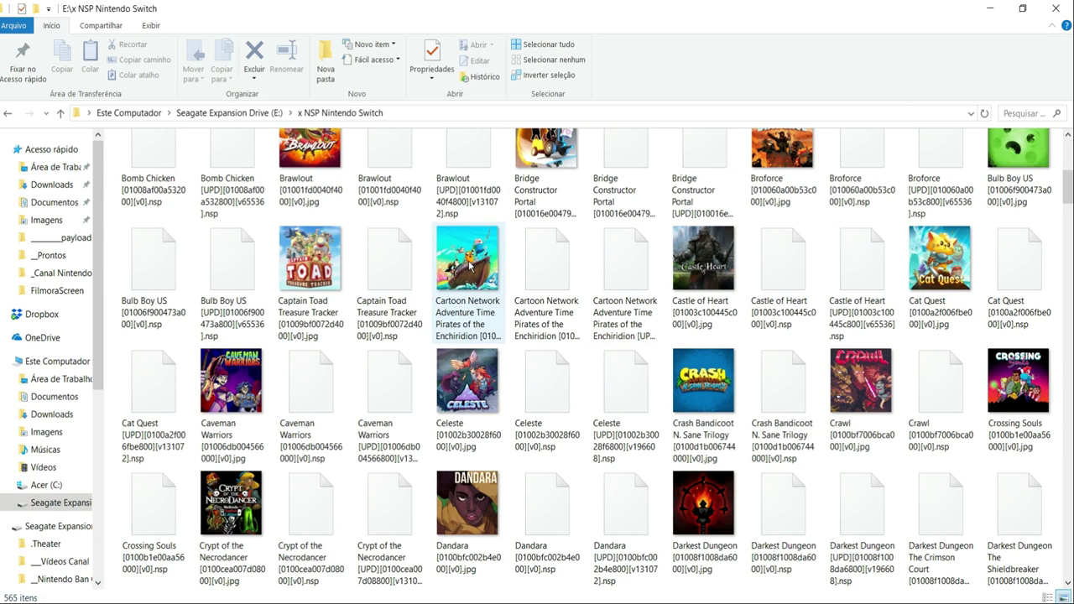
click(562, 285)
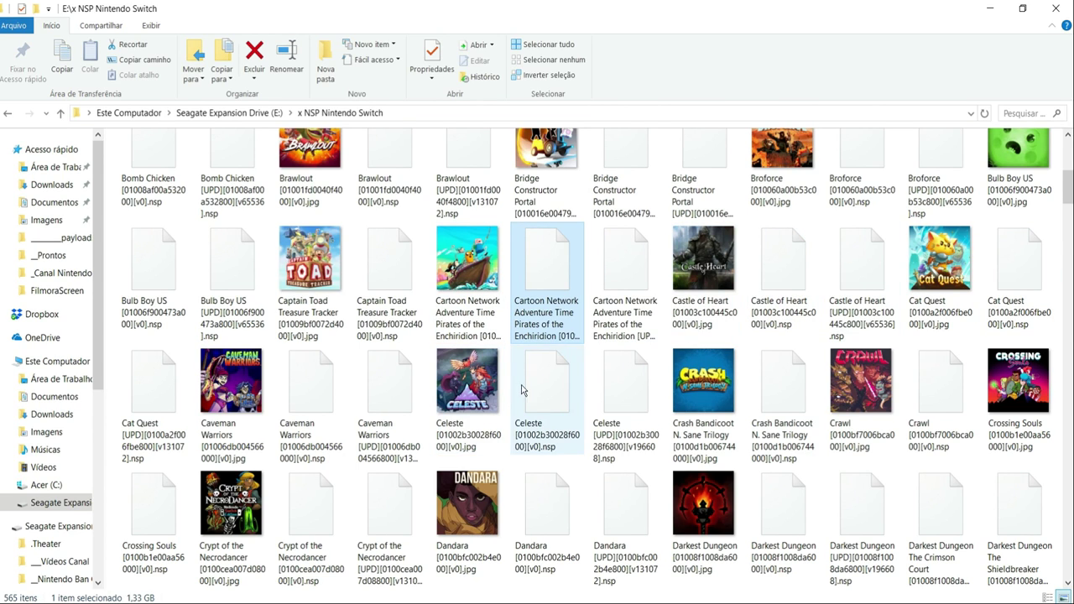
scroll(434, 405, down, 6)
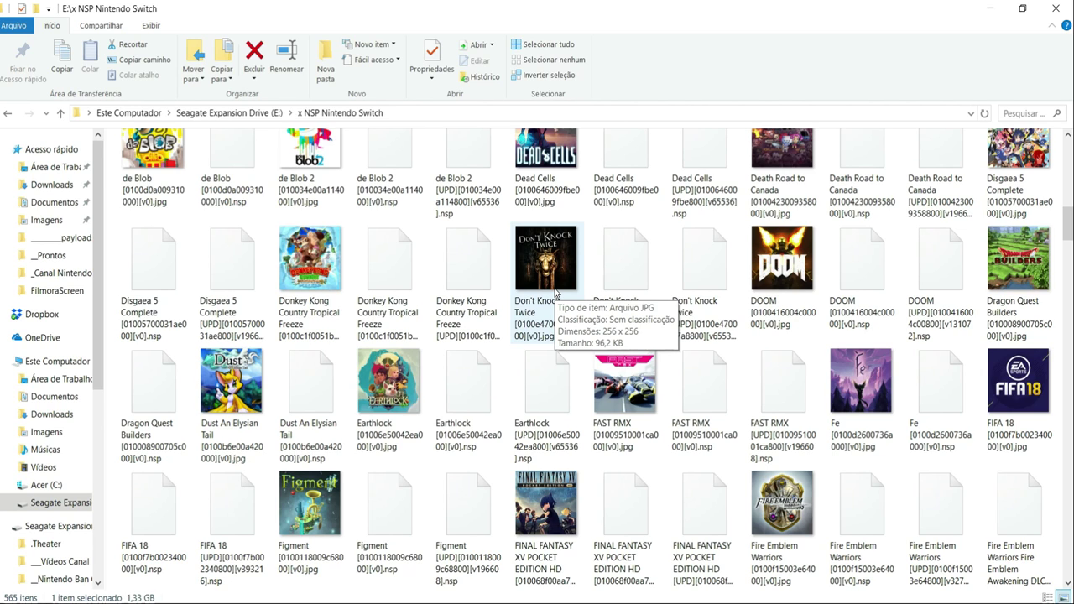
click(991, 9)
click(991, 8)
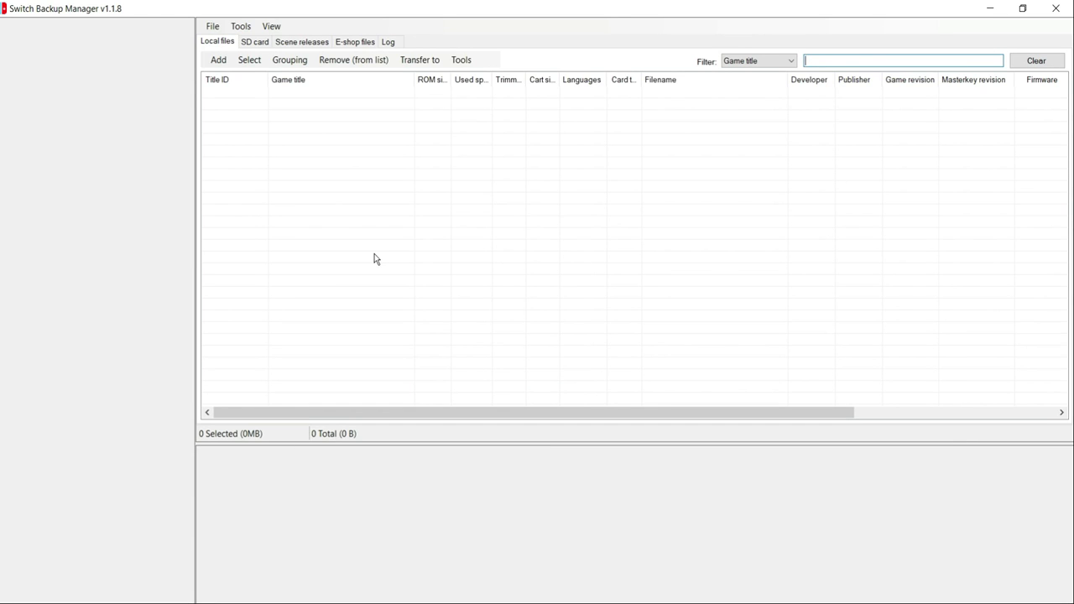
Add the x XCI Nintendo Switch folder from the Seagate Expansion Drive (E:) to the local files list.
click(228, 63)
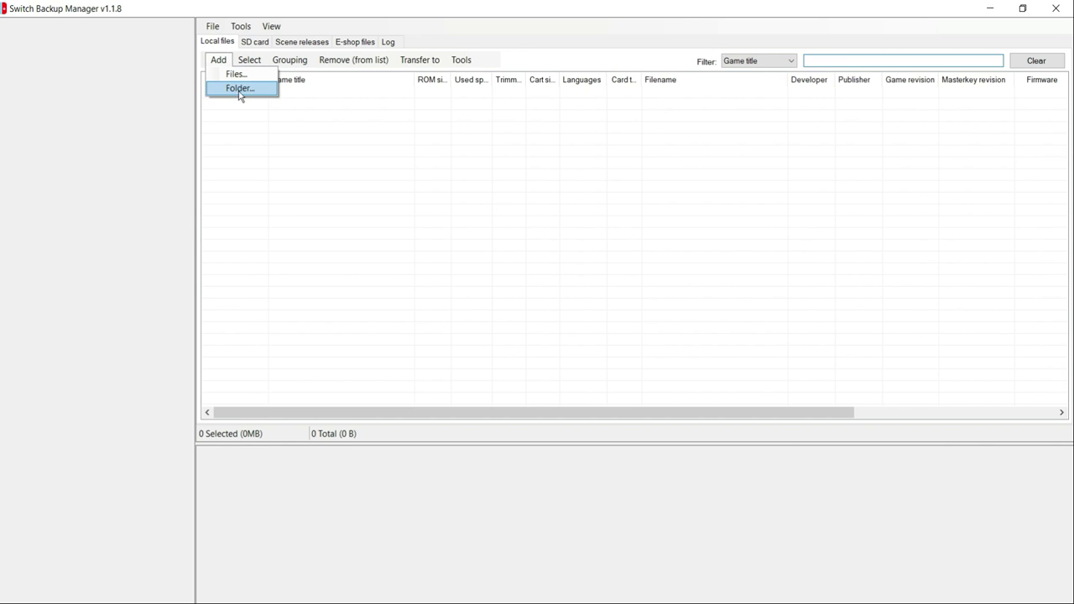
click(241, 90)
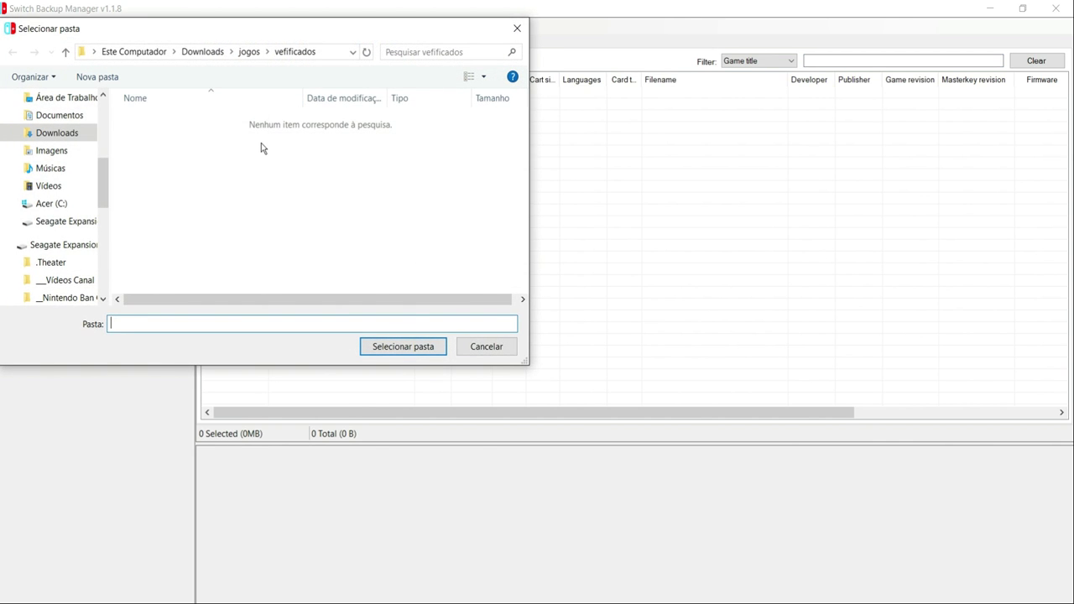
scroll(89, 247, down, 1)
click(78, 209)
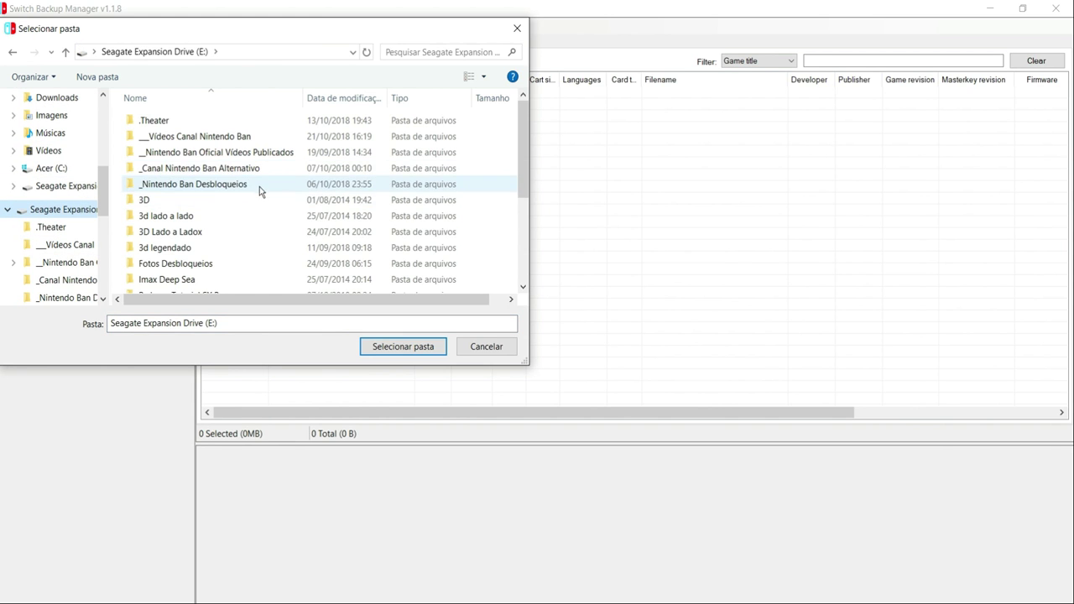
scroll(259, 189, down, 3)
scroll(259, 199, down, 1)
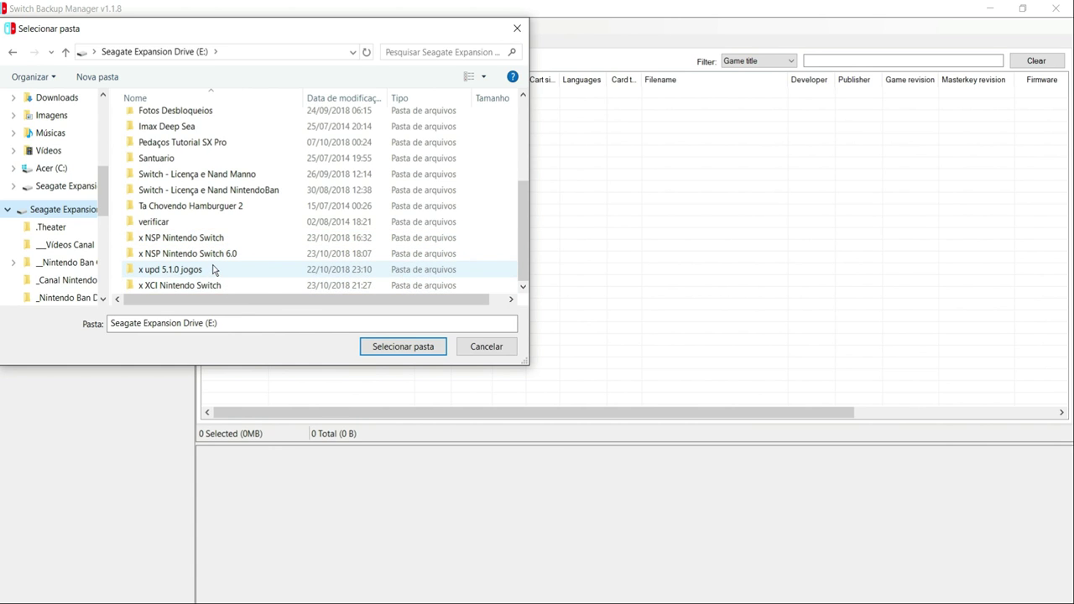
click(199, 287)
click(391, 349)
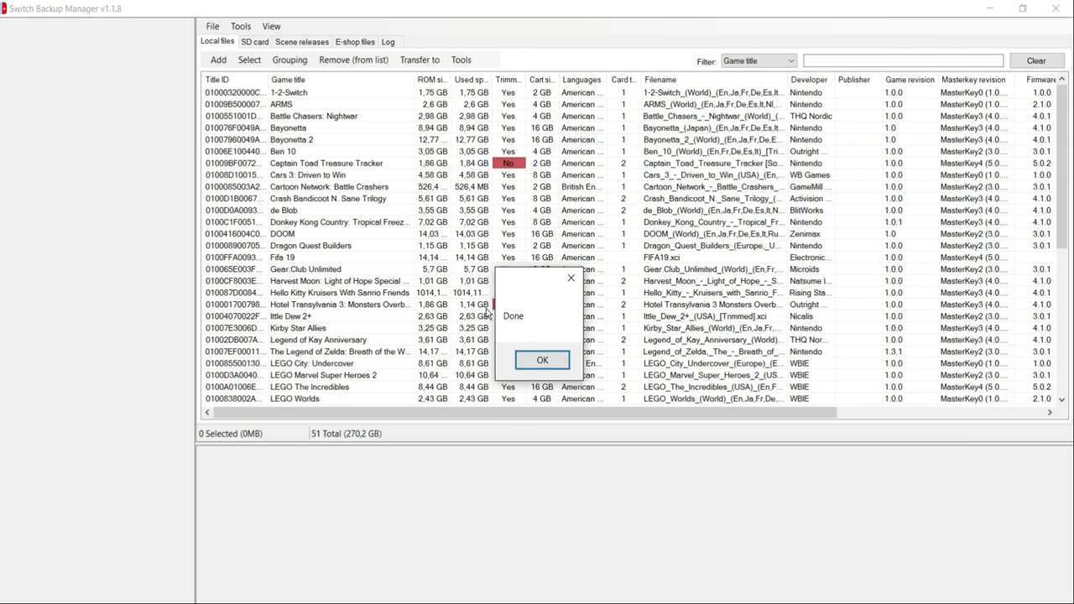
click(543, 360)
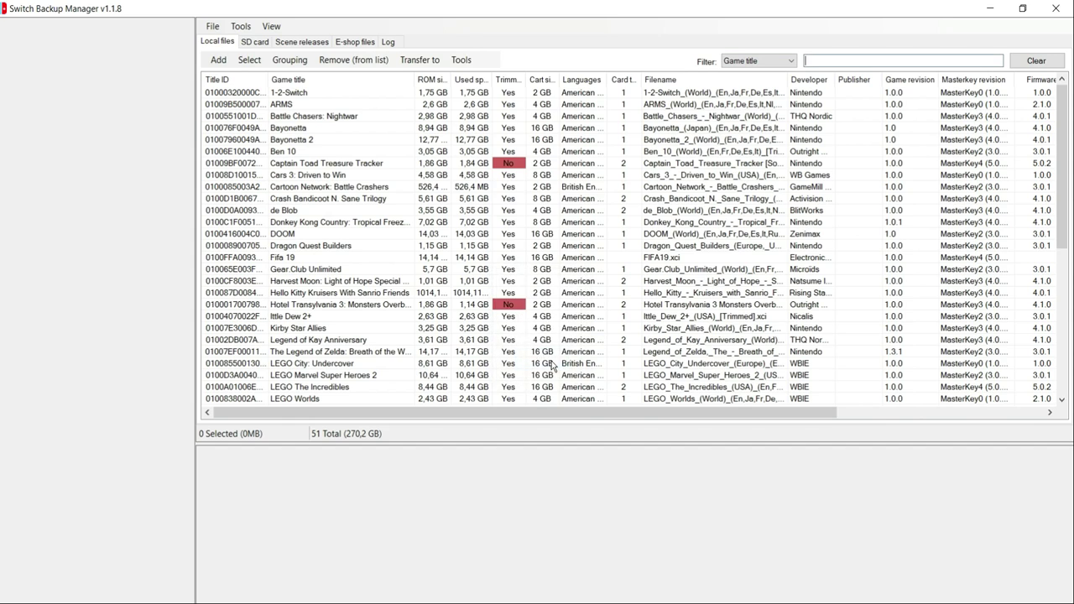
Widen the Title ID and Game title columns of the local files list and look through the games.
mouse_move(268, 79)
mouse_down()
mouse_move(300, 79)
mouse_move(280, 79)
mouse_up()
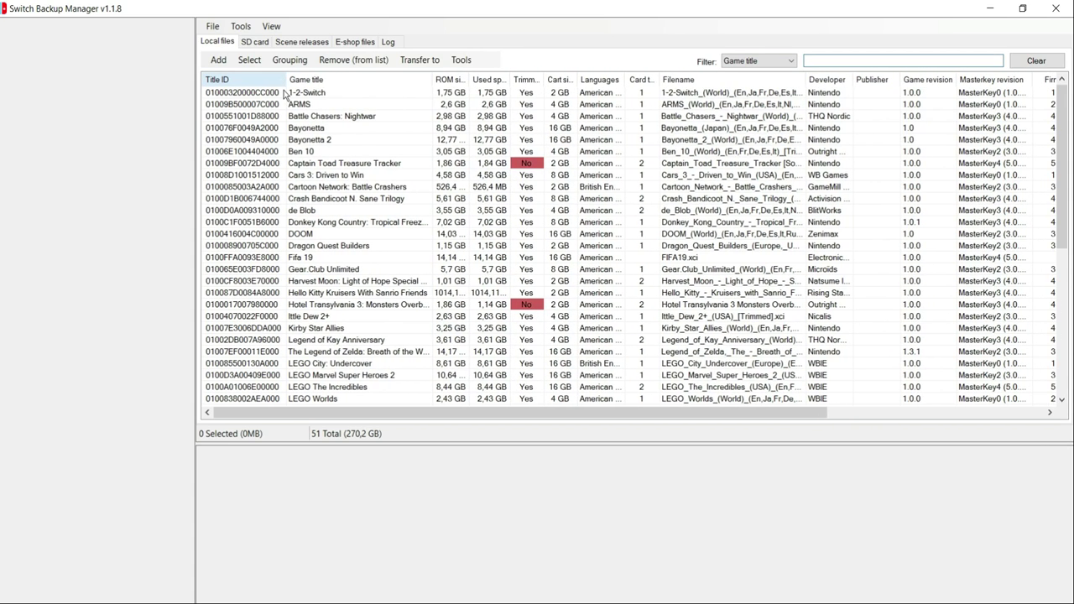
scroll(323, 213, down, 8)
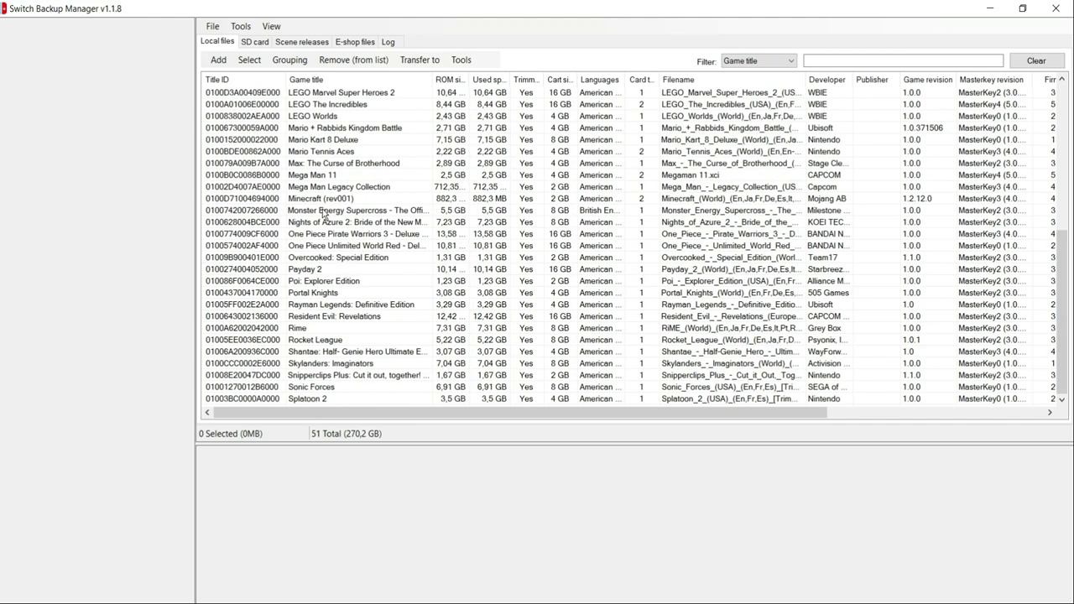
scroll(323, 213, up, 8)
drag(437, 81, 481, 80)
scroll(409, 151, down, 1)
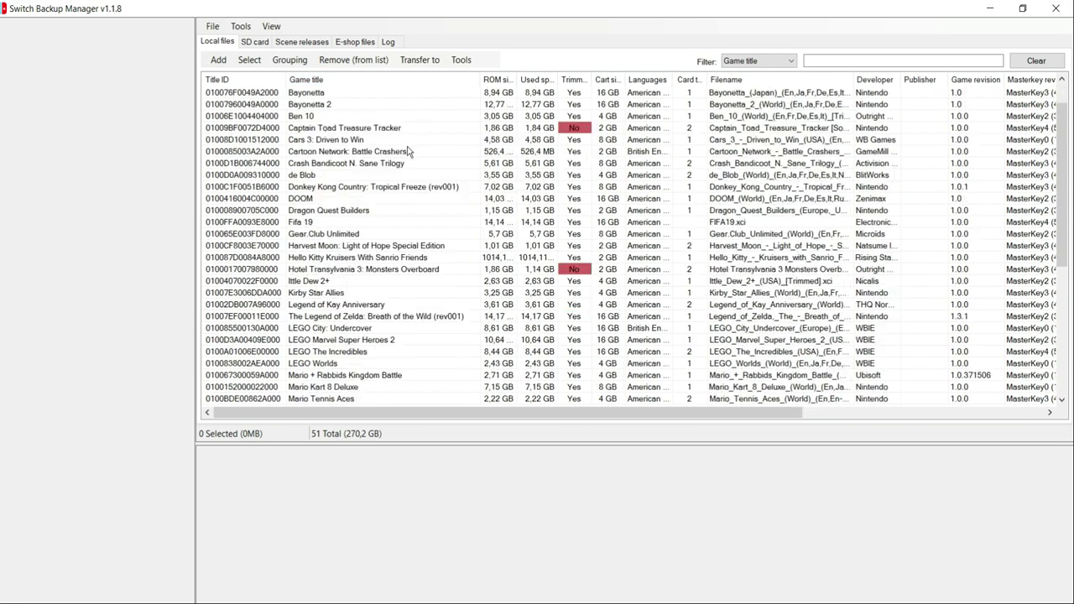
scroll(408, 151, down, 7)
scroll(409, 151, up, 8)
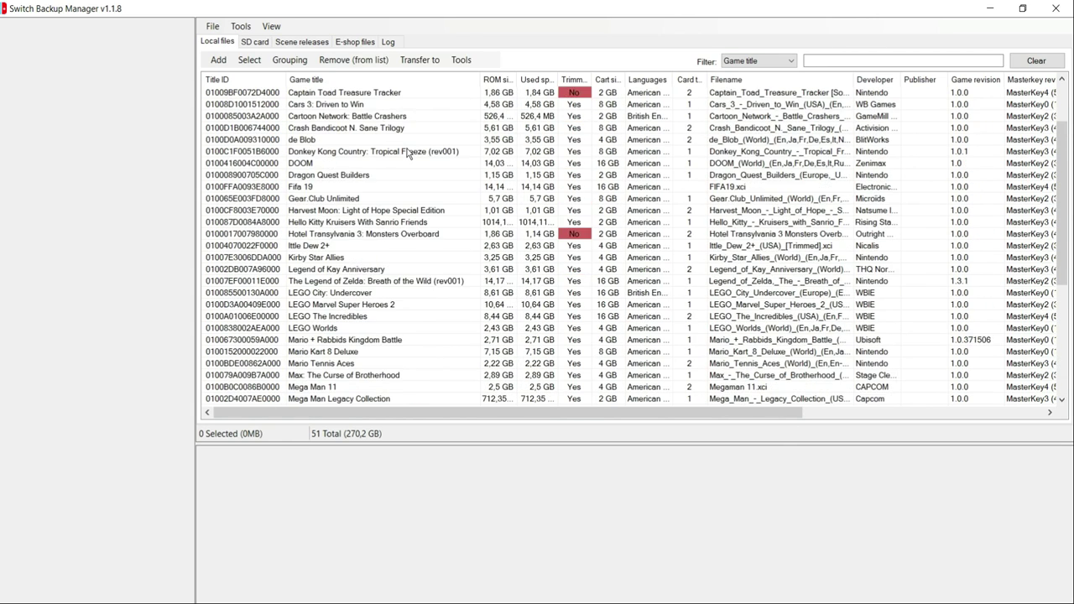
Widen the ROM size, Used space and Trimmed columns and check these values down the game list.
drag(481, 80, 553, 80)
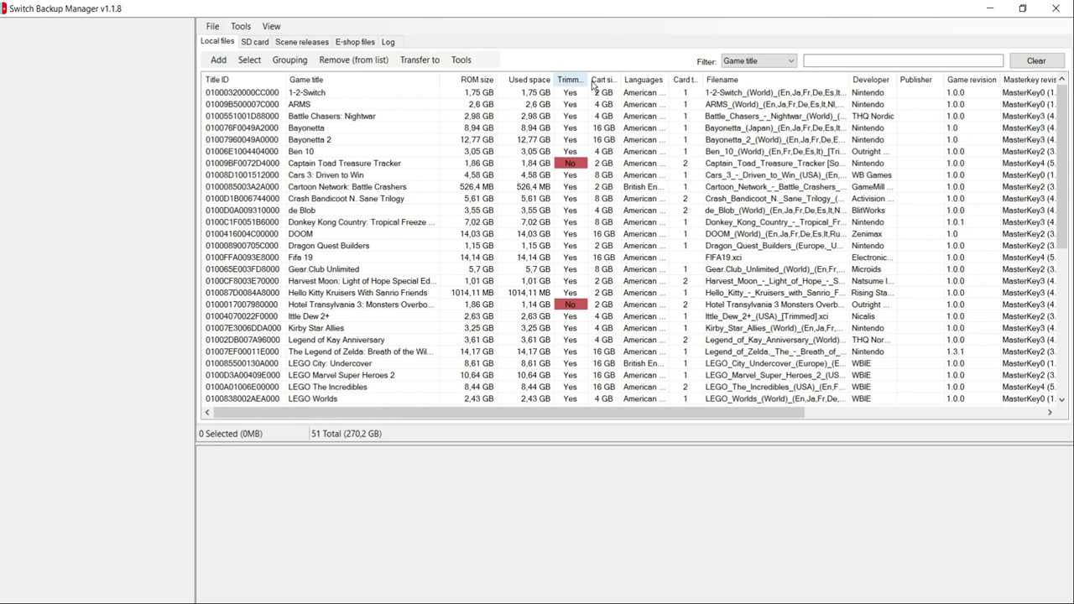
drag(591, 78, 604, 79)
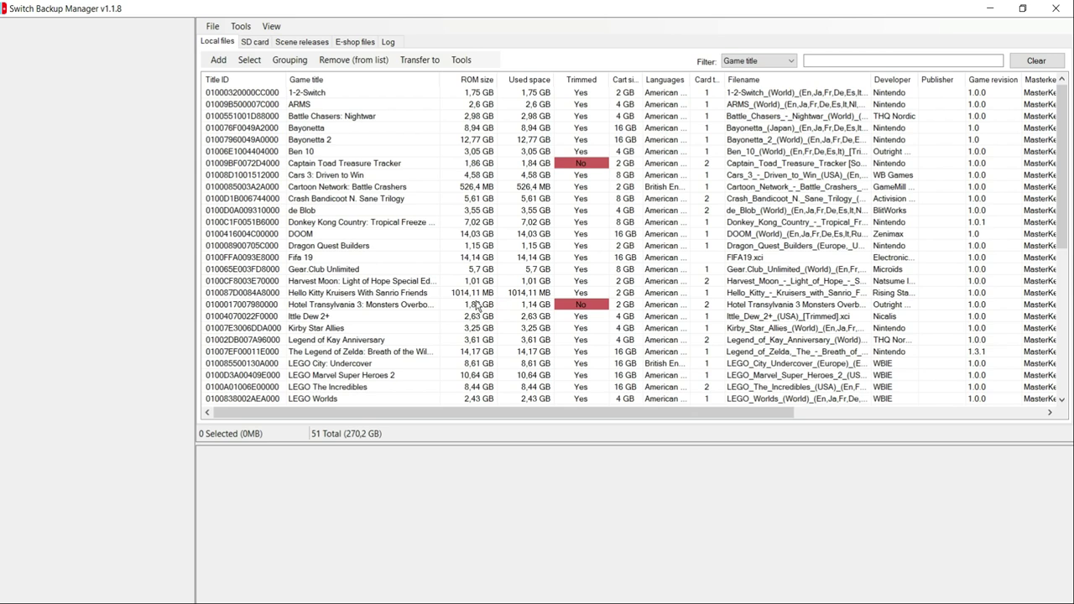
scroll(533, 322, down, 8)
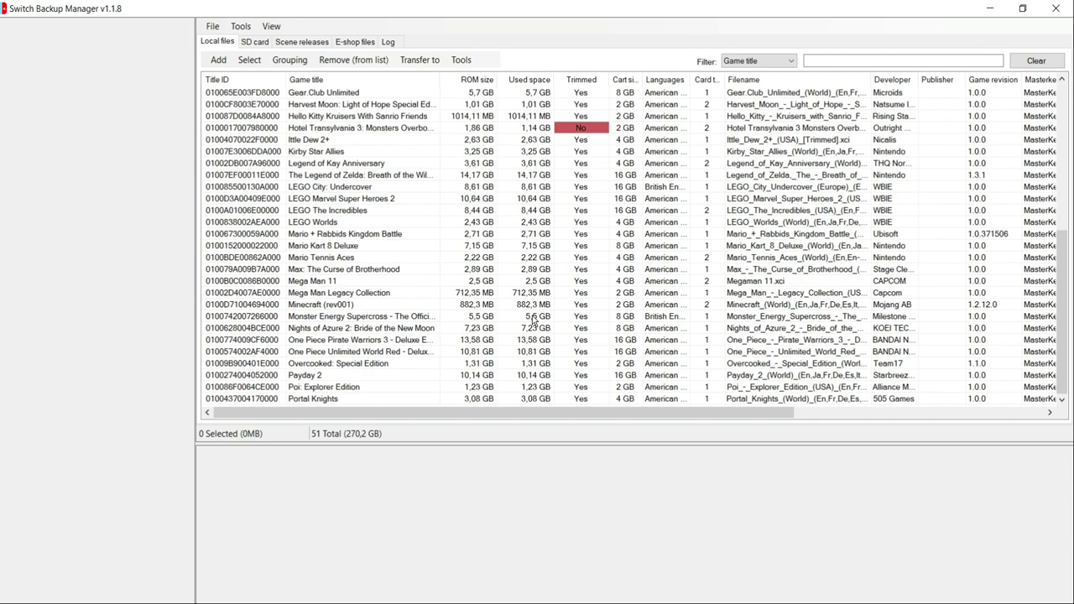
scroll(531, 321, up, 5)
scroll(530, 320, up, 3)
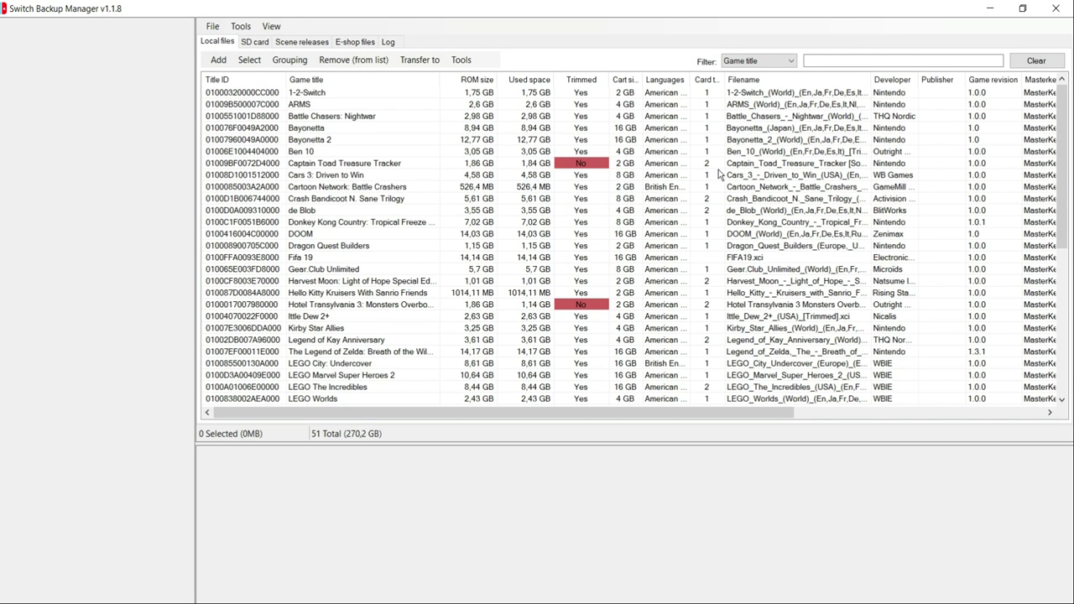
Widen the Languages column until the full language lists of the games fit.
drag(691, 78, 1034, 76)
drag(596, 414, 817, 422)
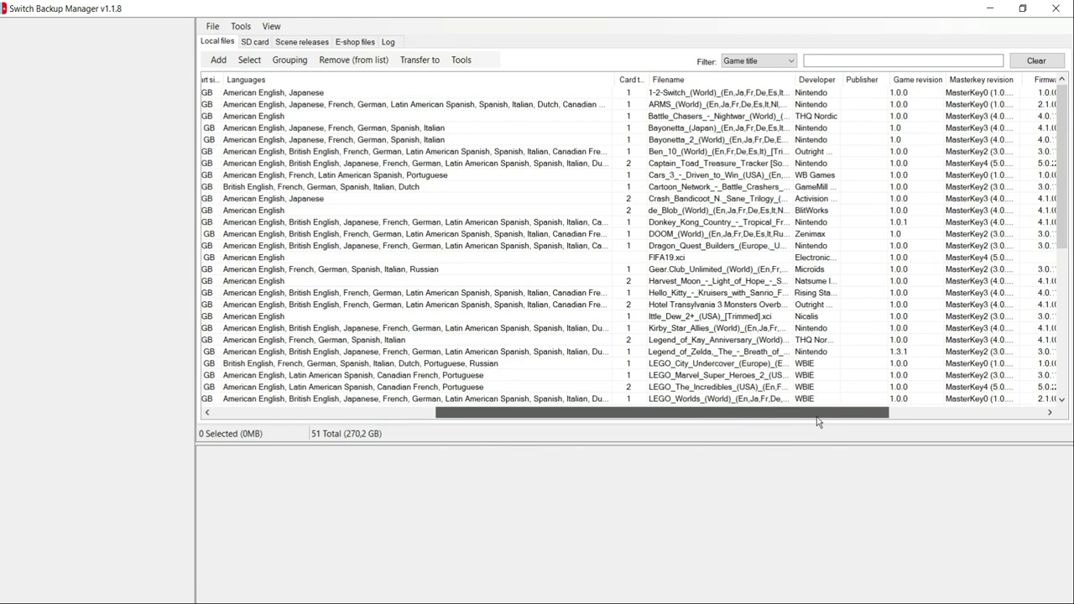
drag(614, 81, 705, 79)
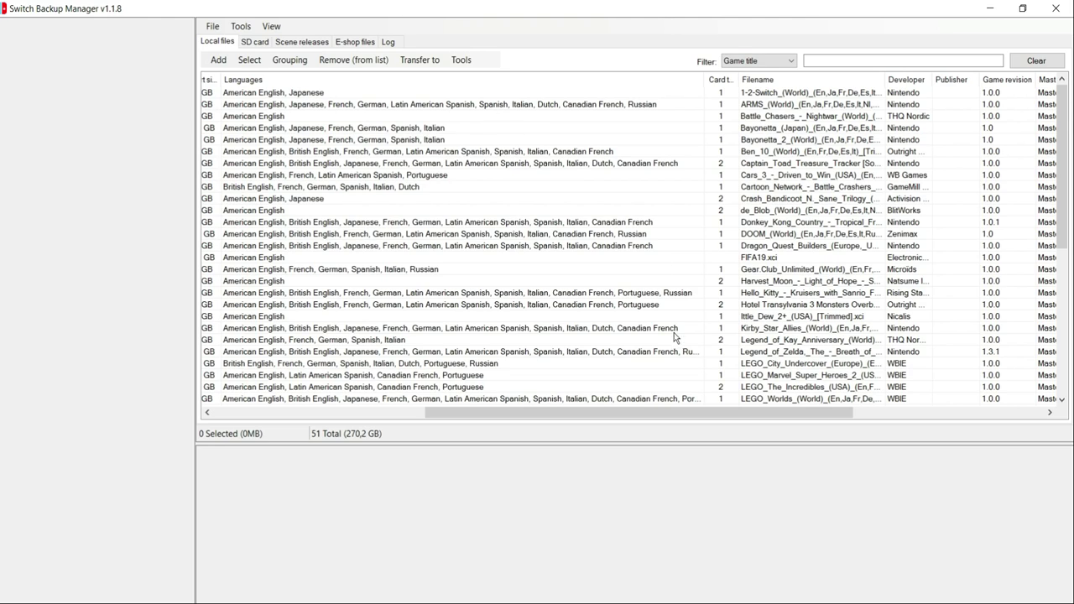
drag(698, 79, 783, 80)
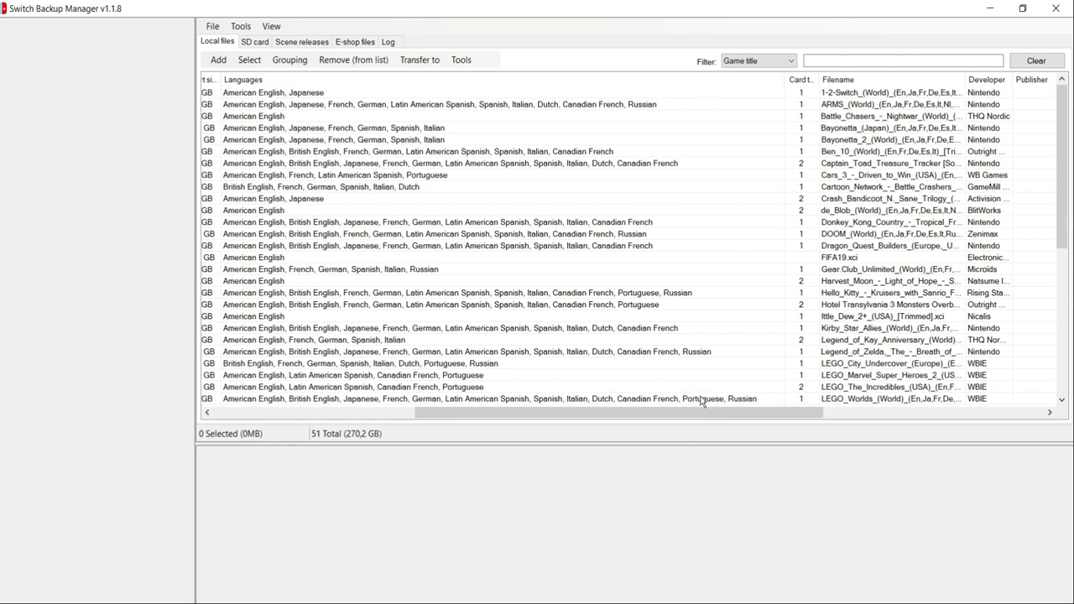
Narrow the Languages, Developer and Publisher columns of the local files list to bring the version columns closer to the game titles.
drag(679, 408, 266, 419)
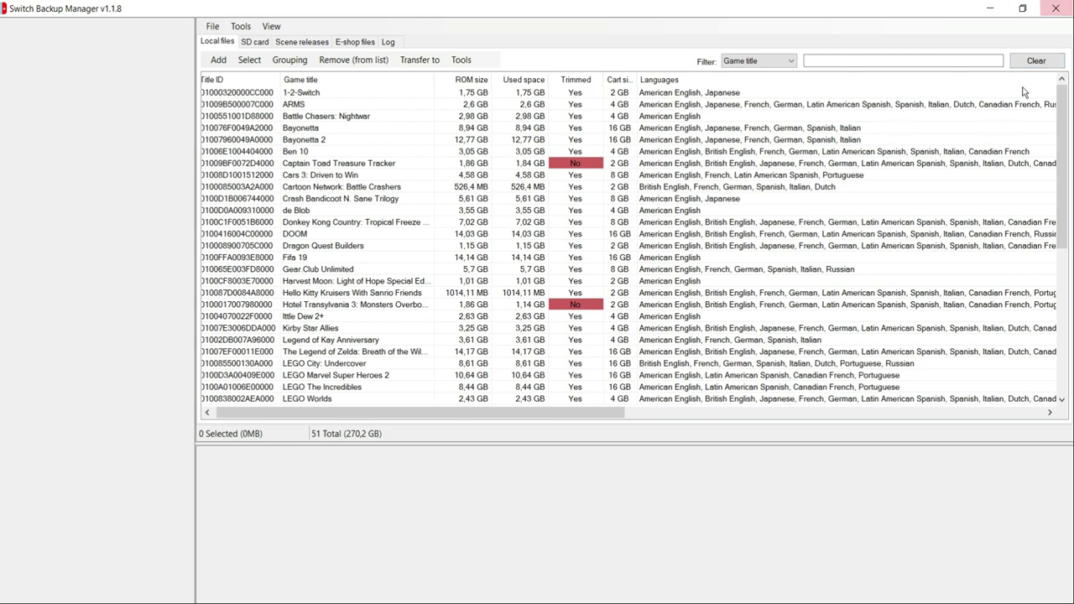
drag(610, 415, 763, 412)
drag(888, 80, 400, 94)
drag(566, 412, 298, 422)
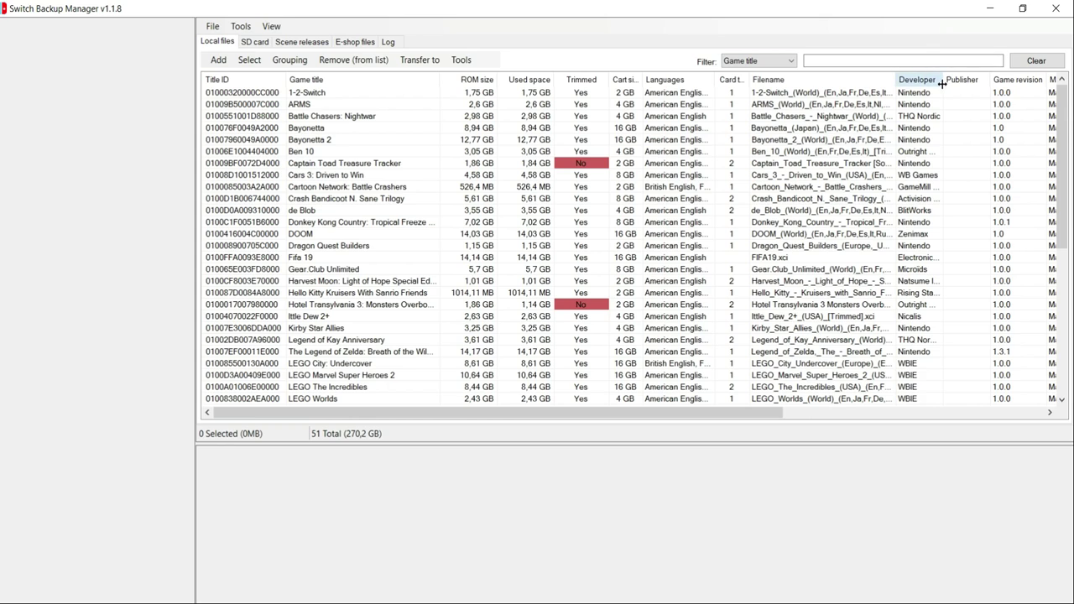
mouse_move(940, 79)
mouse_down()
mouse_move(961, 80)
mouse_move(924, 79)
mouse_move(943, 80)
mouse_up()
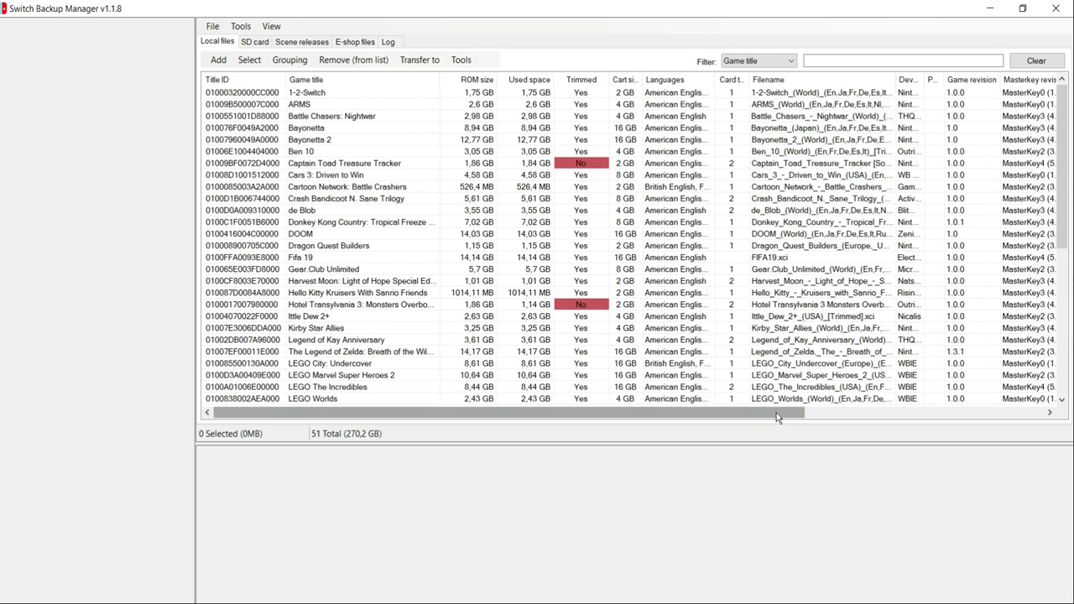
Collapse the Game revision, Masterkey revision and Card type columns so Firmware and SDK Version fit beside the game titles.
drag(775, 415, 924, 414)
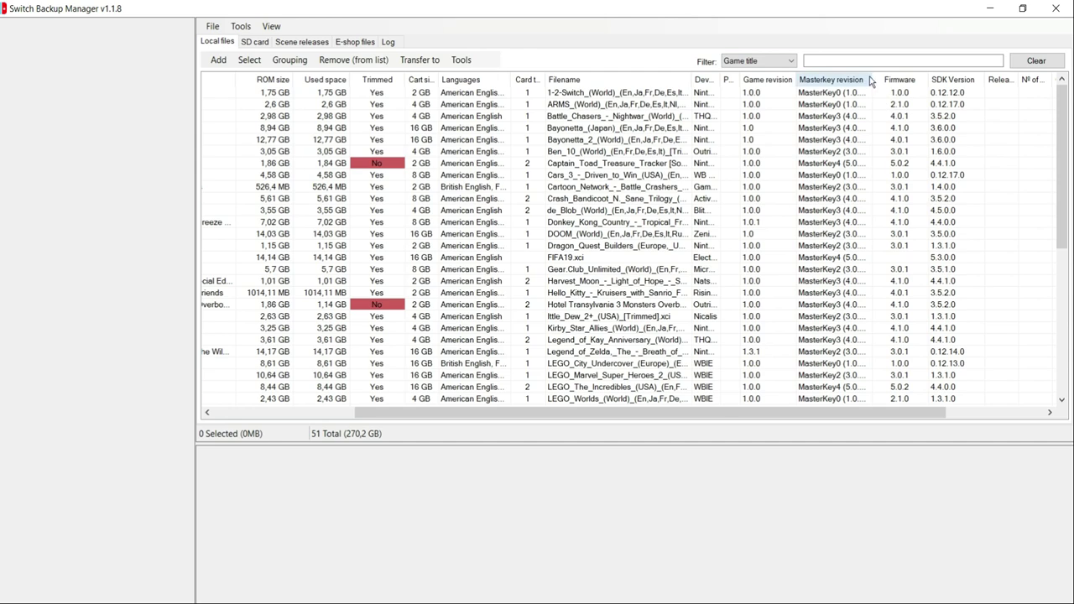
drag(870, 75, 702, 79)
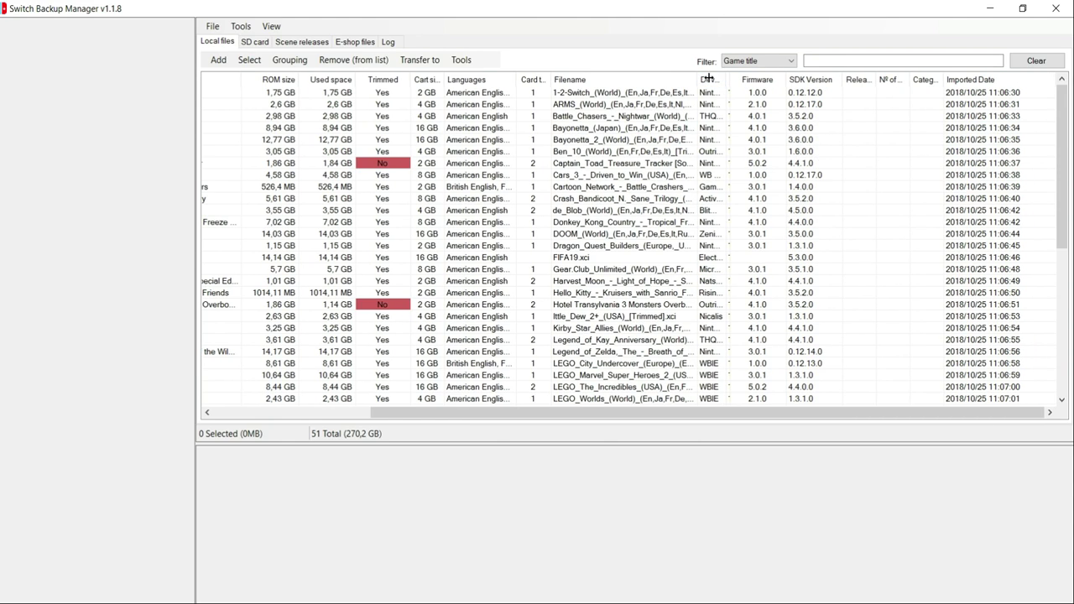
drag(550, 79, 487, 74)
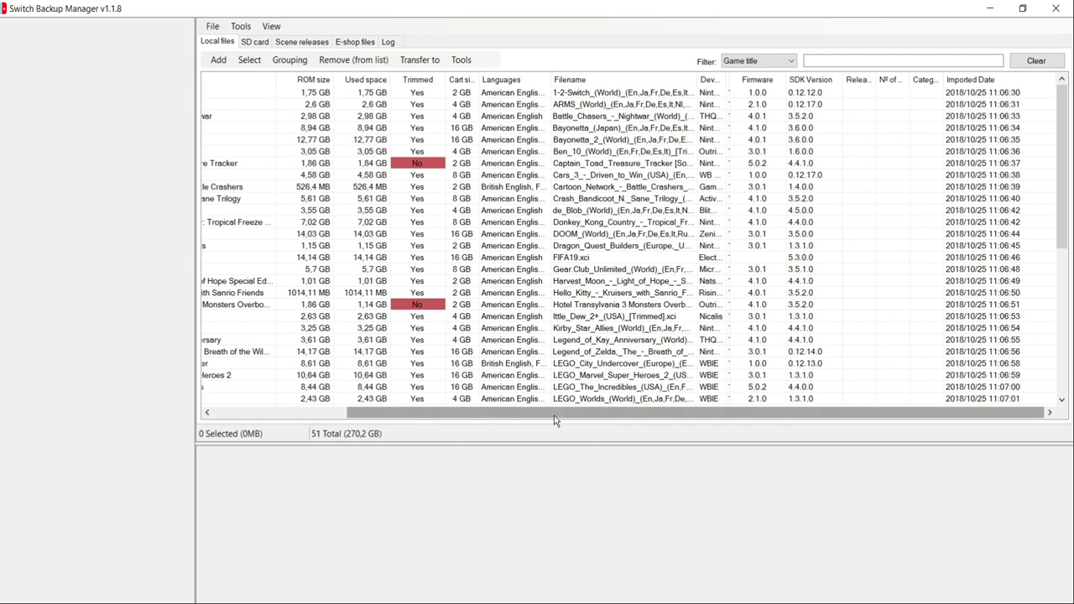
drag(554, 415, 419, 414)
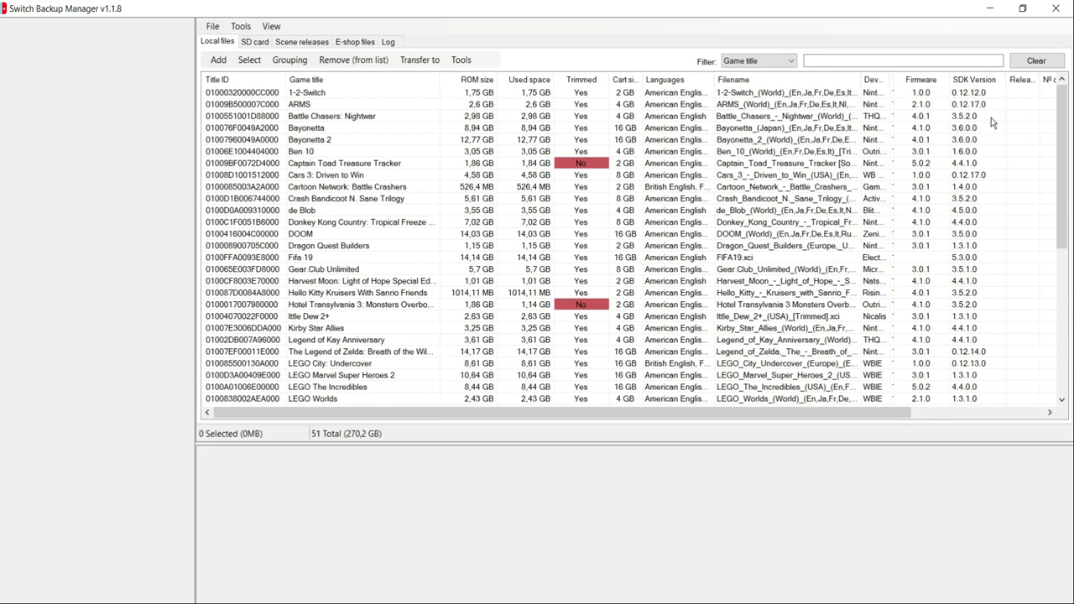
drag(897, 410, 829, 417)
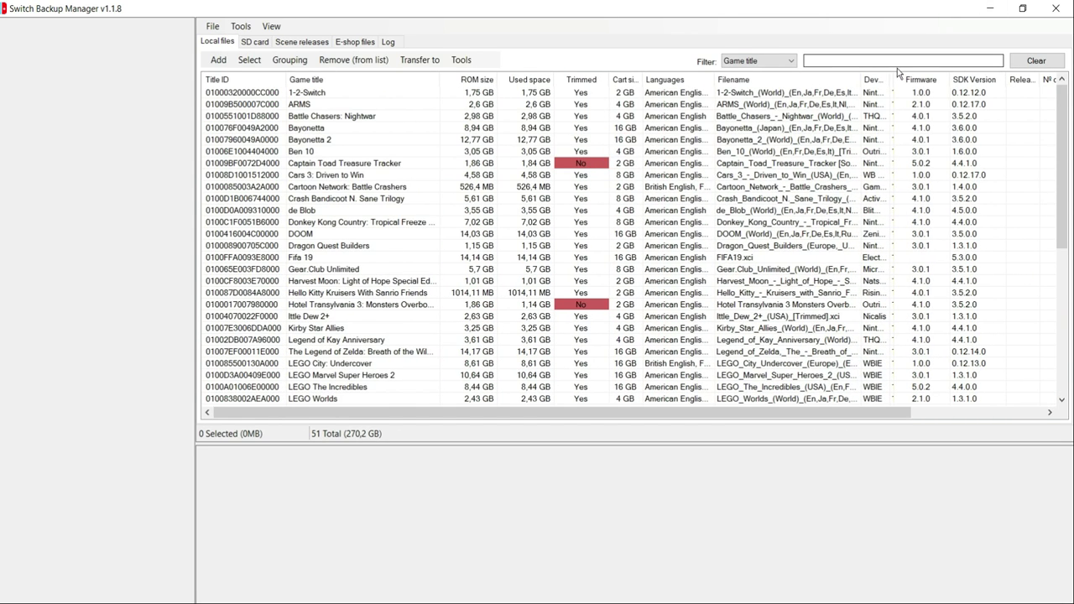
Sort the local files by descending firmware, restore the ascending game title order and check the firmware down the list.
click(922, 79)
click(923, 79)
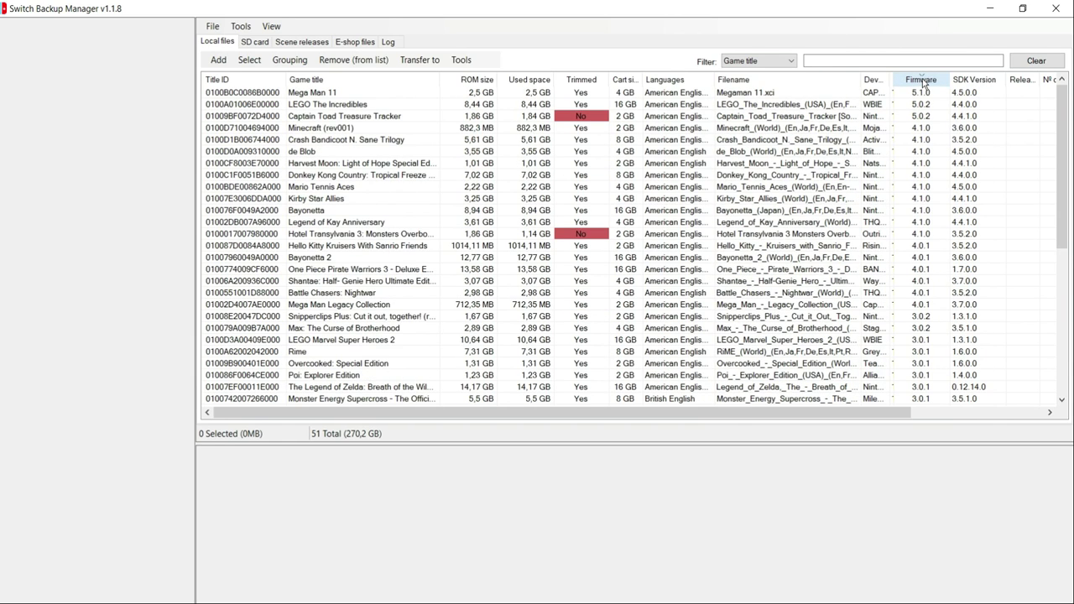
click(325, 79)
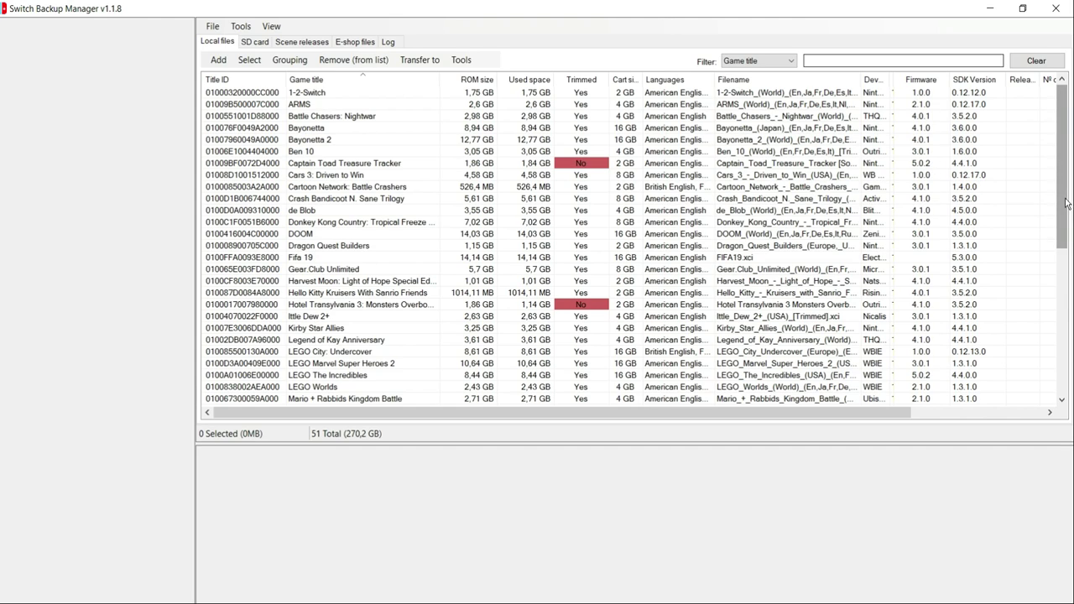
scroll(1065, 197, down, 3)
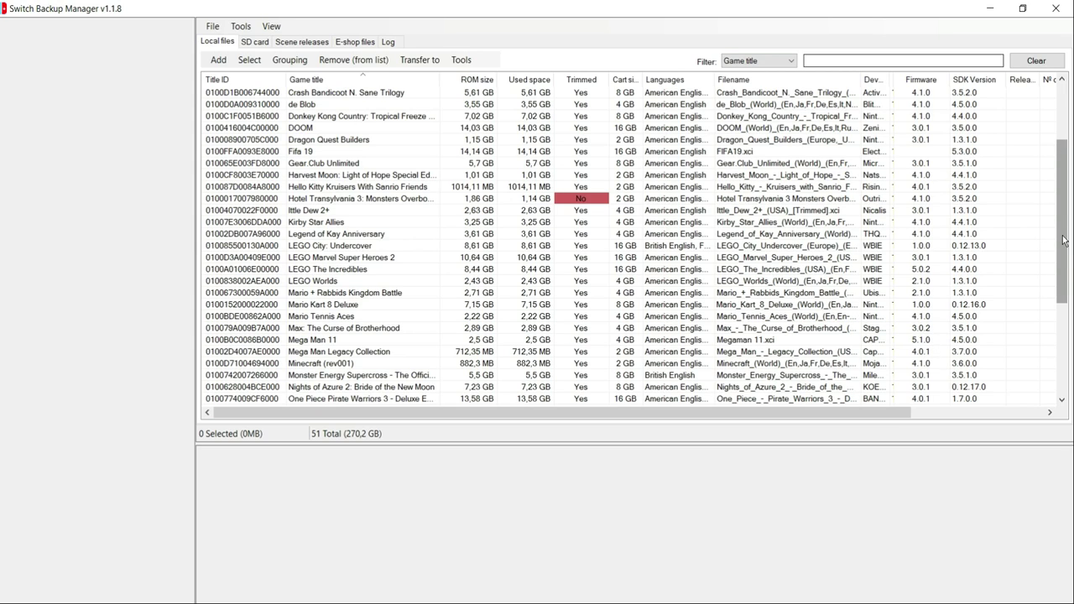
drag(1063, 244, 1063, 335)
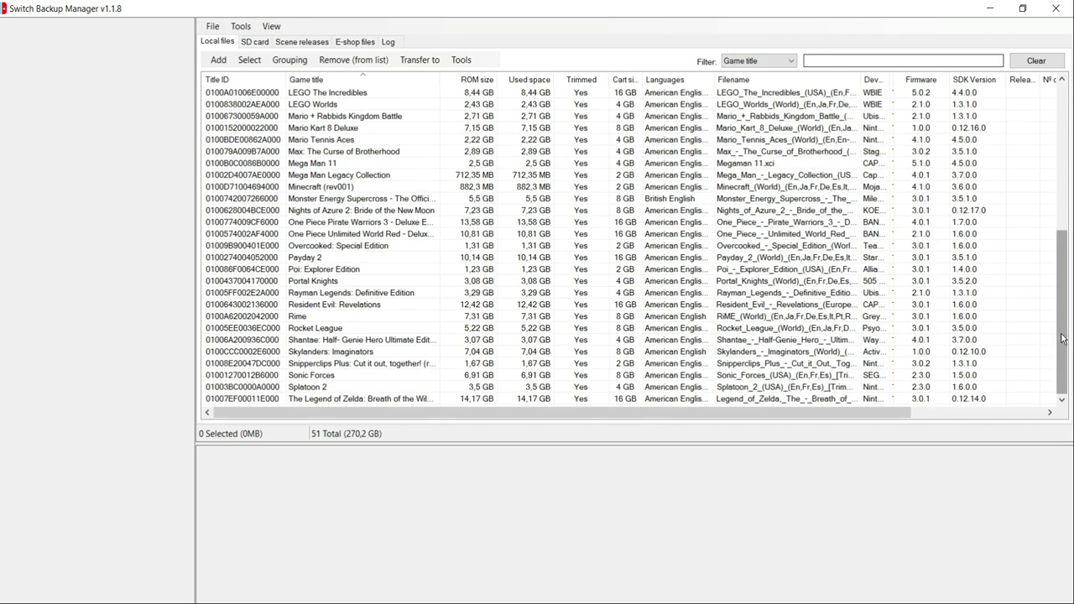
drag(1062, 310, 1063, 163)
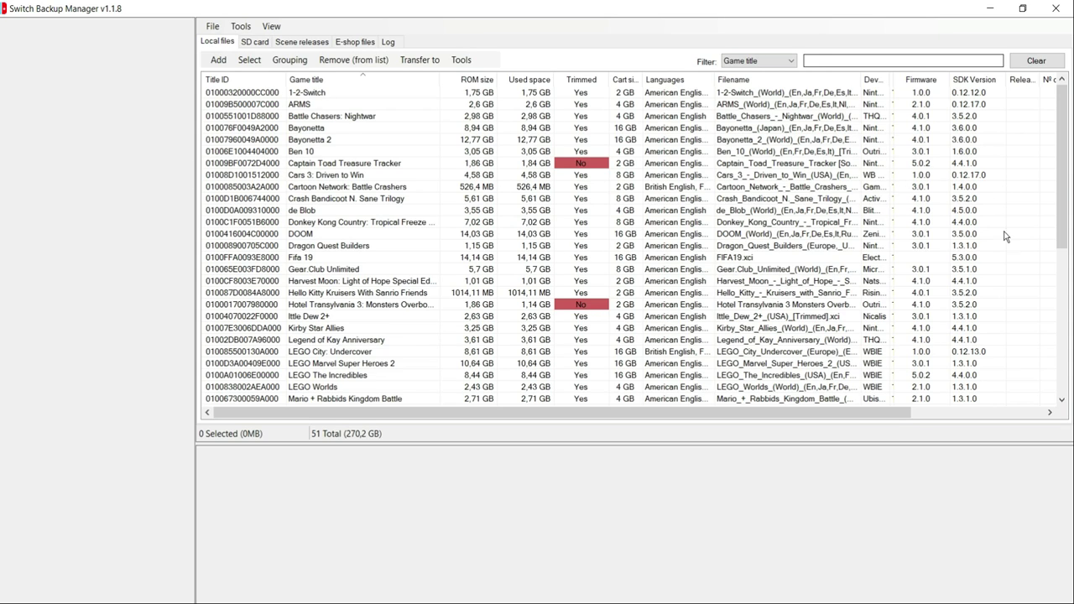
drag(1062, 210, 1062, 240)
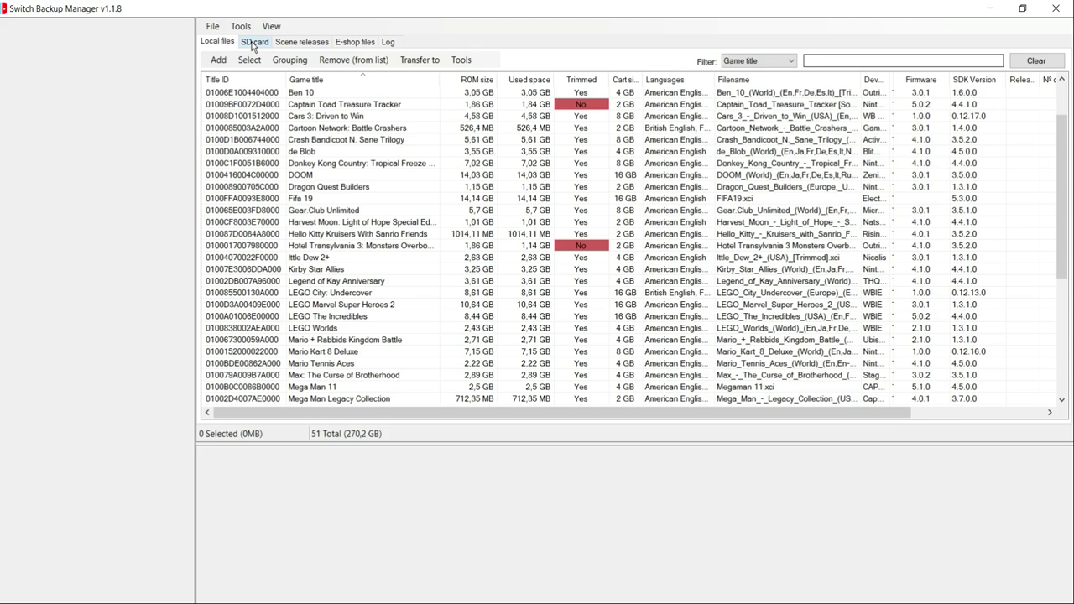
Add the x NSP Nintendo Switch folder from the Seagate Expansion Drive (E:) to the E-shop files list.
click(356, 42)
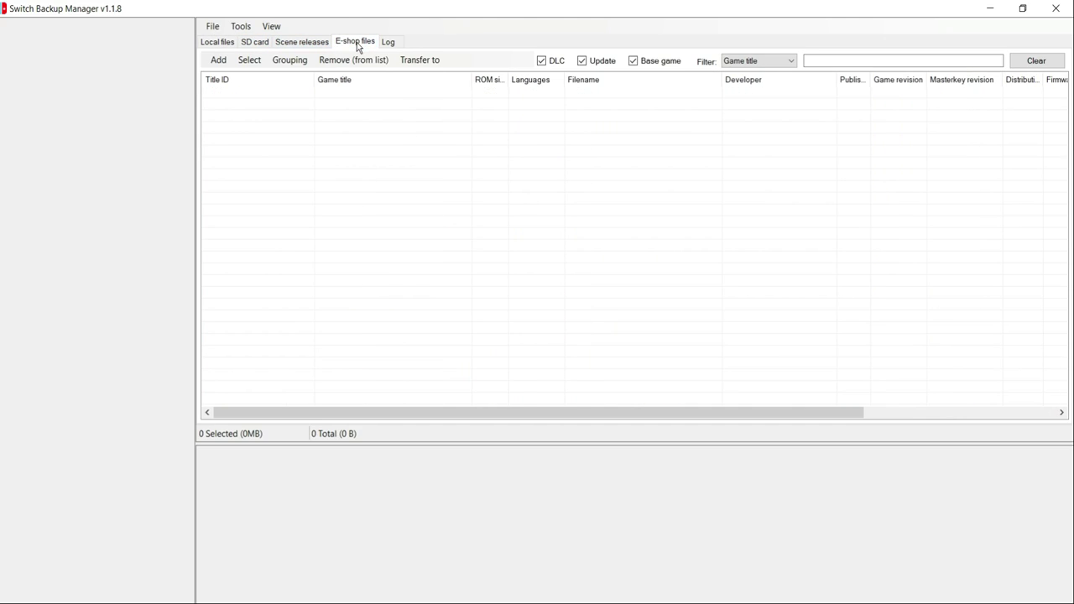
click(216, 62)
click(234, 89)
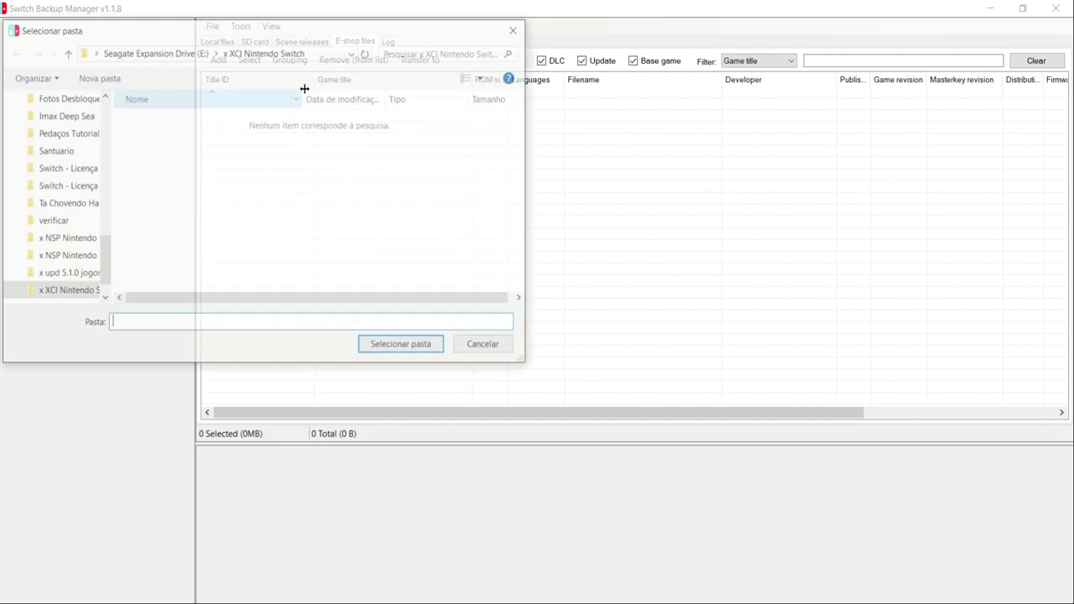
scroll(67, 297, down, 1)
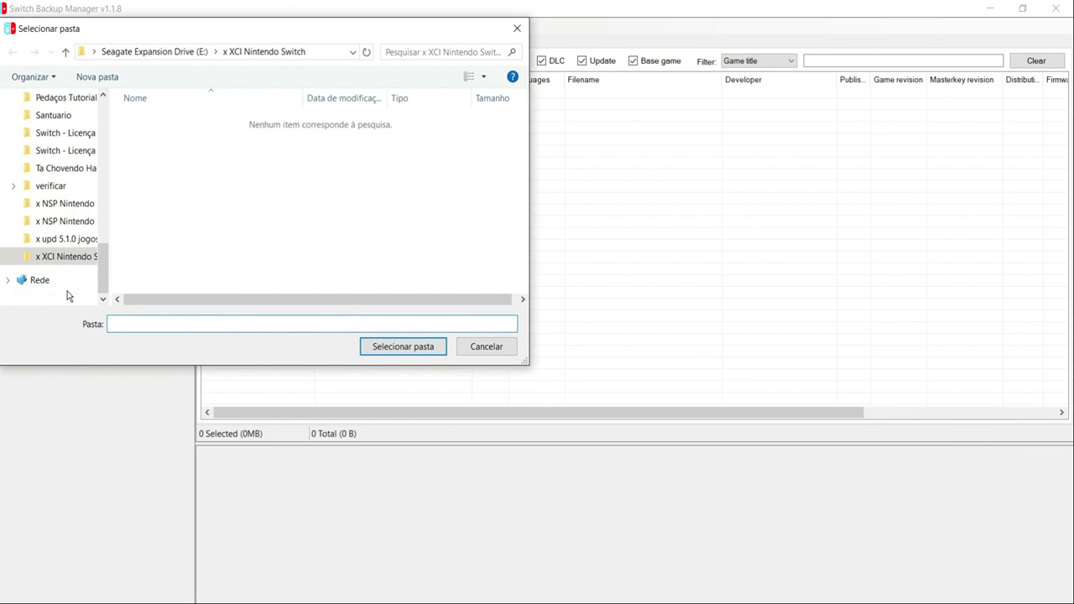
click(86, 208)
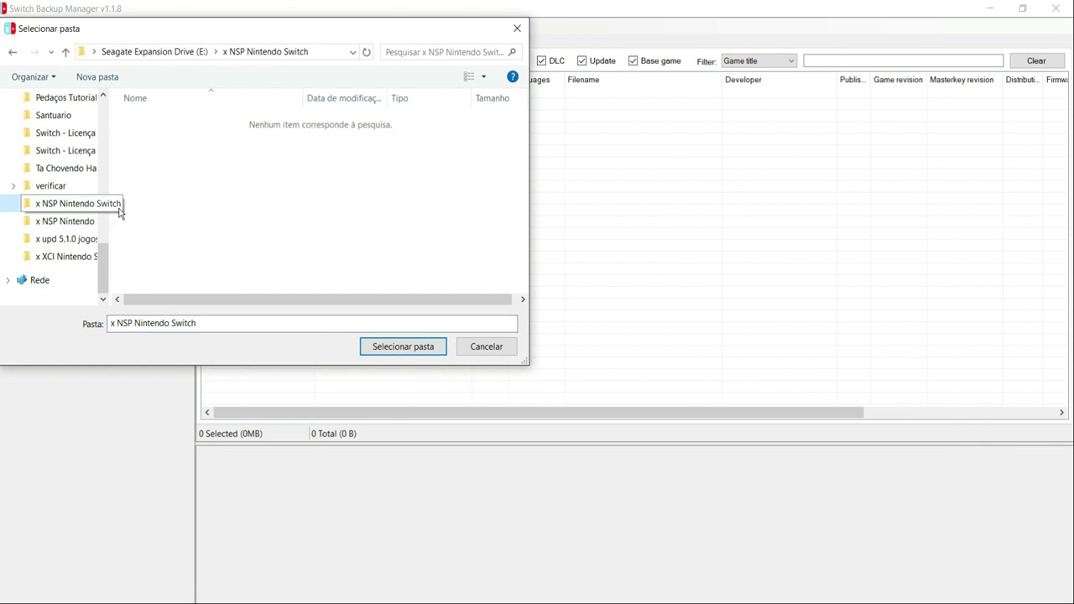
click(401, 346)
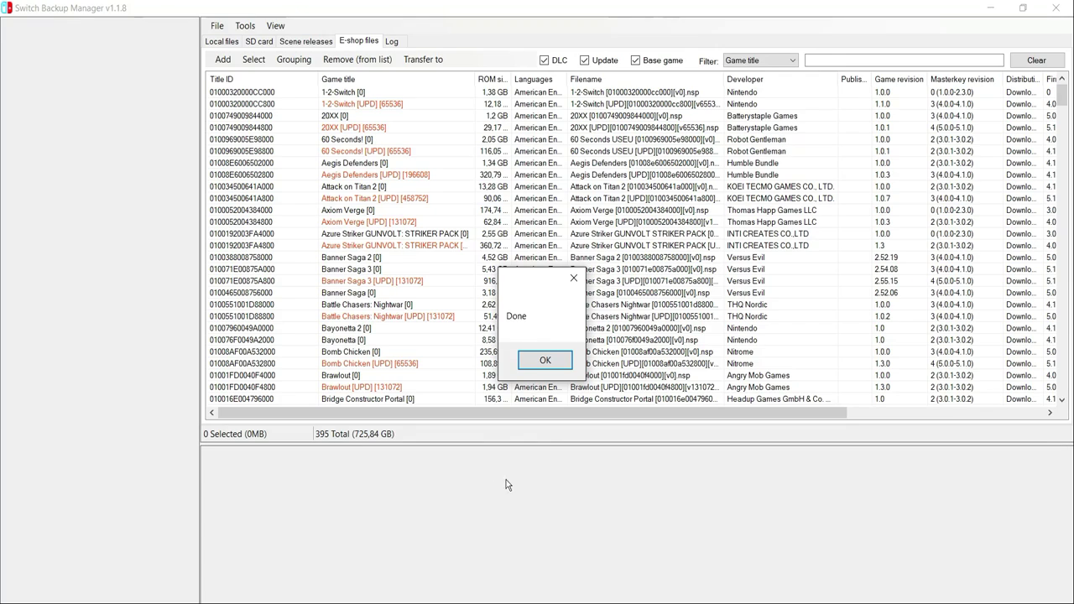
click(541, 361)
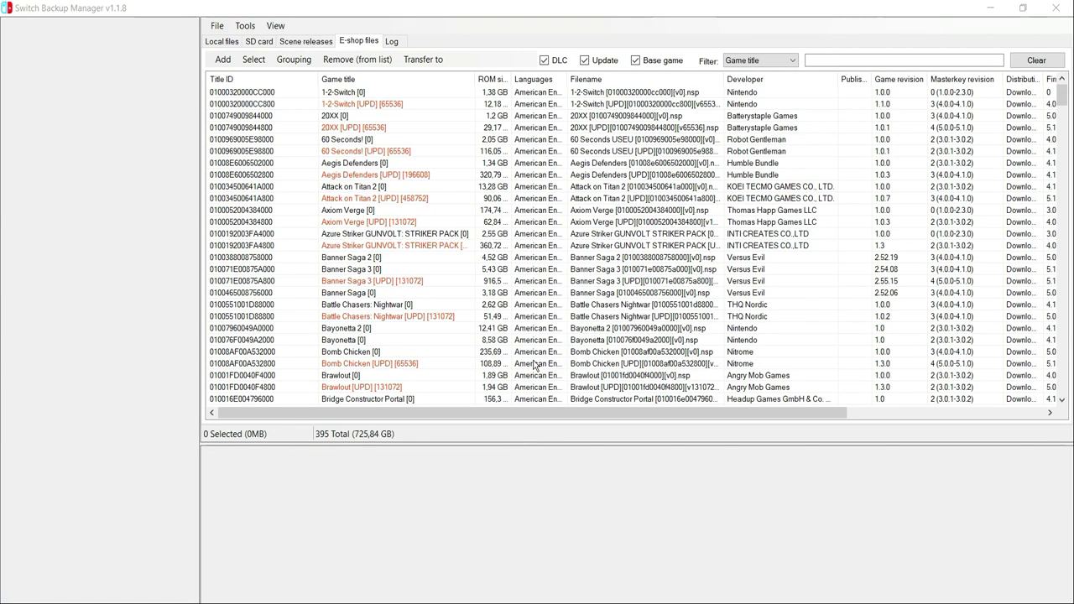
Show the details of 1-2-Switch, then widen Game title and narrow Title ID to read the full DLC and update names.
click(283, 93)
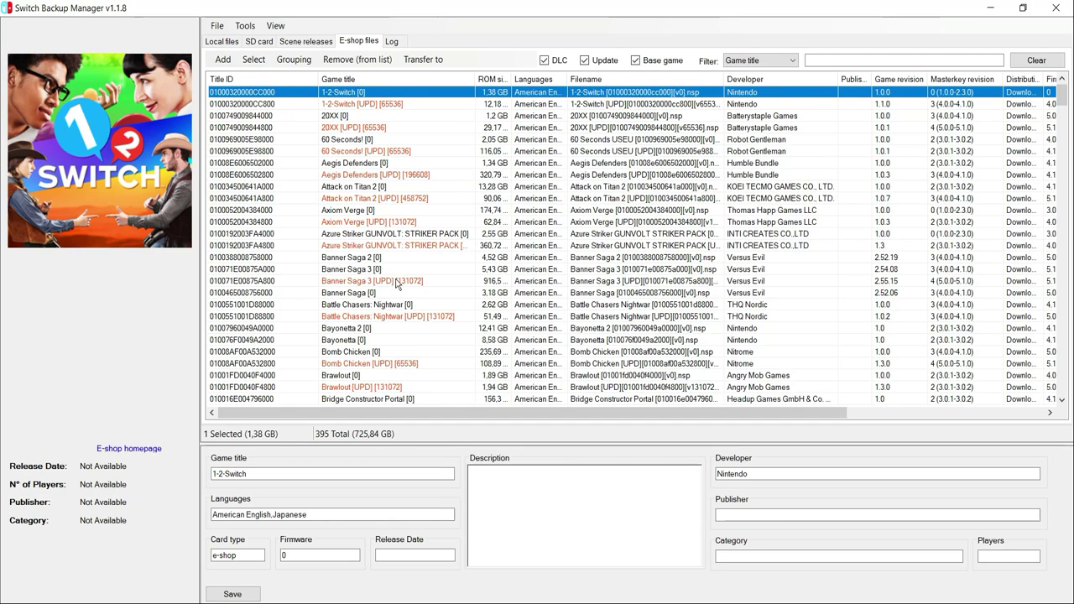
drag(1059, 96, 1070, 124)
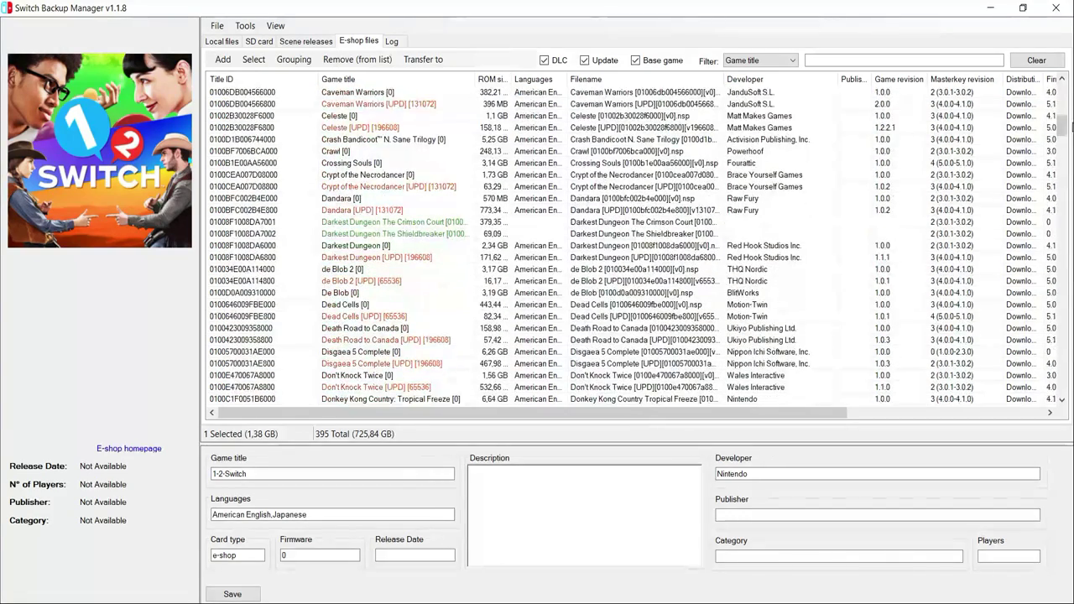
drag(479, 83, 619, 84)
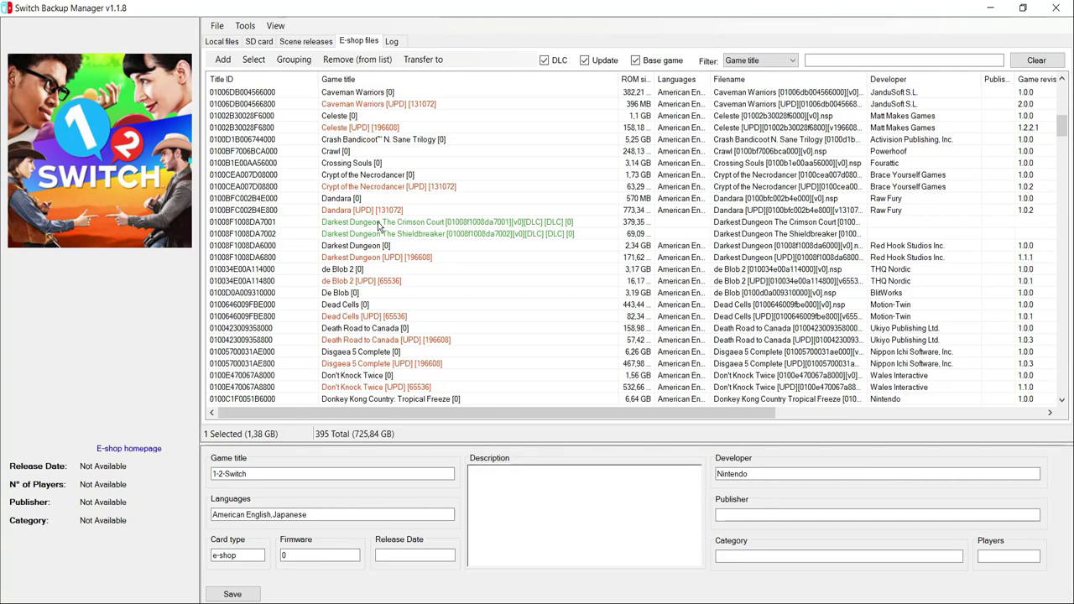
drag(319, 79, 283, 81)
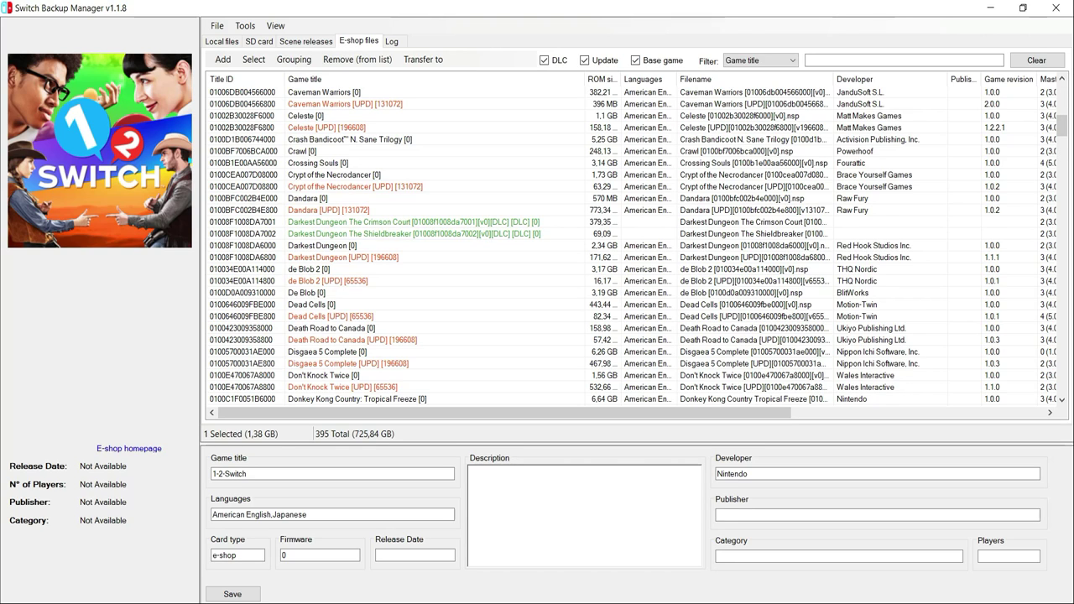
drag(1062, 124, 1062, 92)
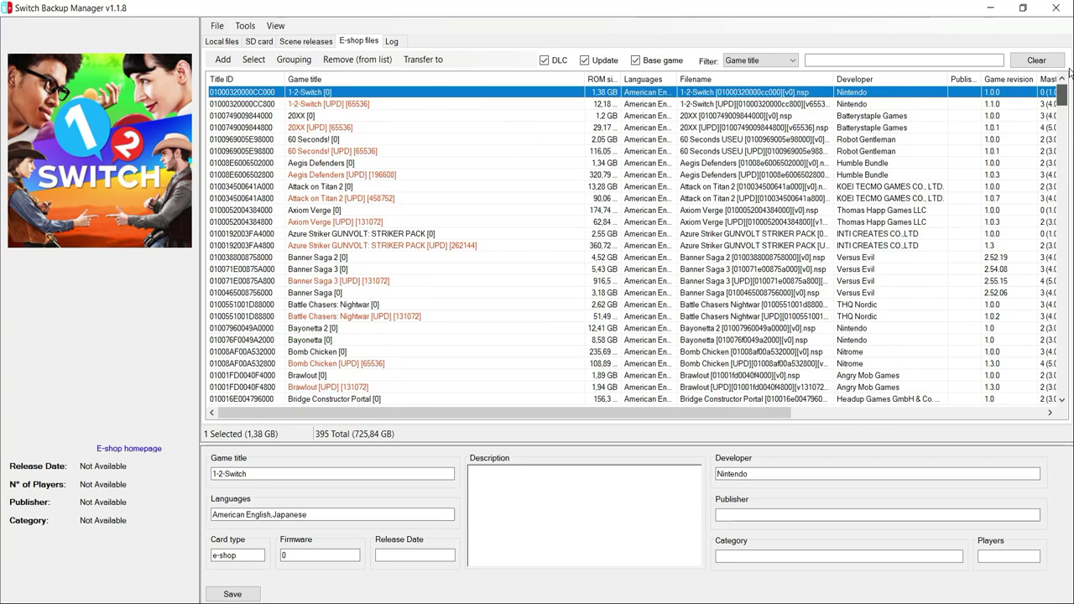
Show the details of Attack on Titan 2, narrow the Game title column and widen the ROM size and Languages columns.
click(329, 186)
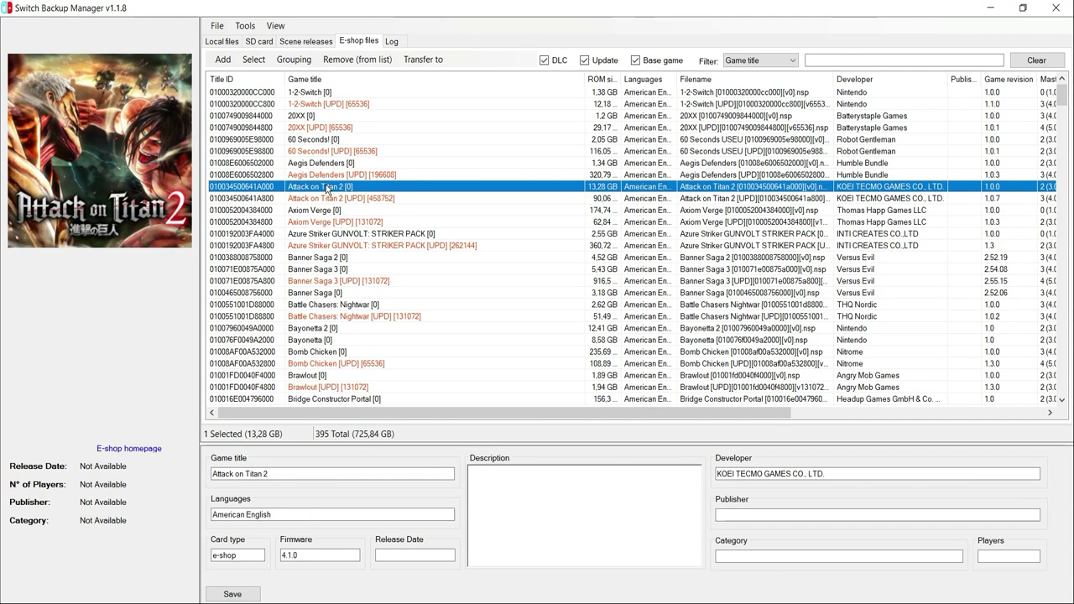
drag(585, 79, 462, 79)
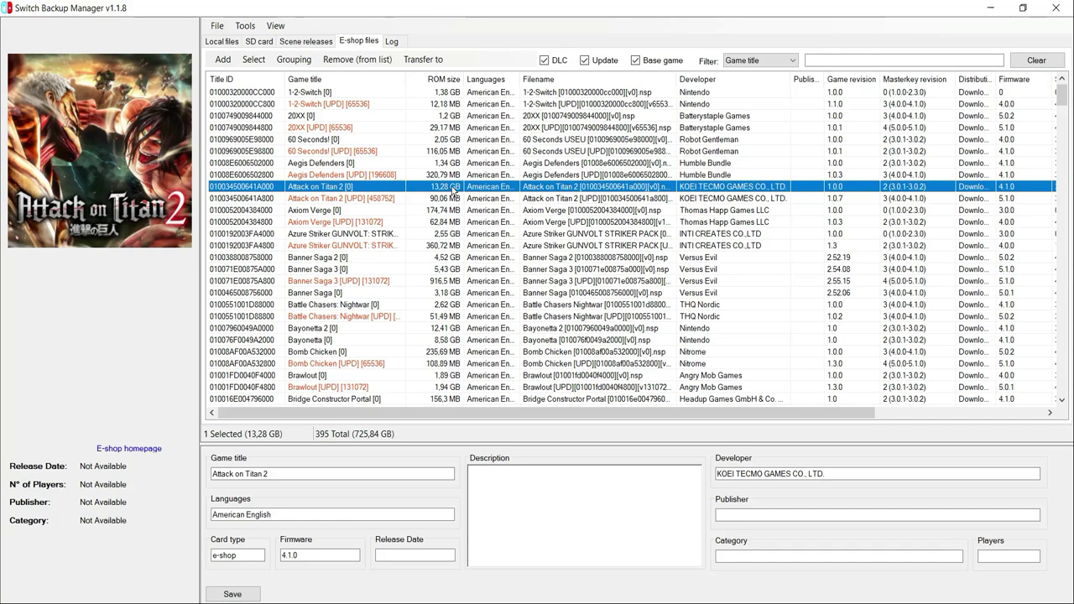
drag(518, 77, 665, 80)
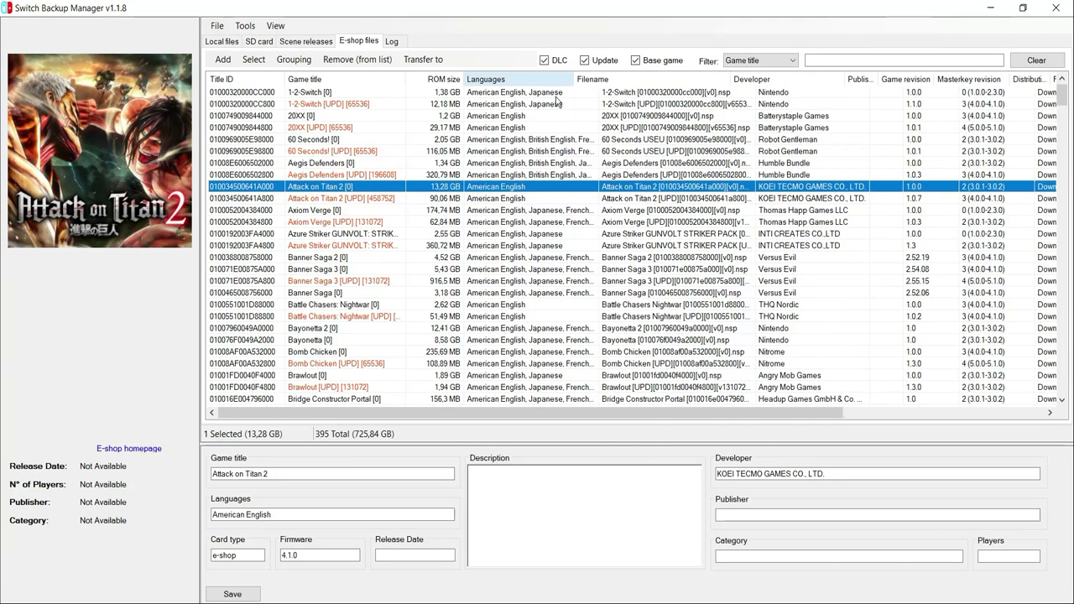
Widen the Filename column, narrow Developer and collapse the Distribution column so the Firmware column fits in the E-shop list.
drag(701, 77, 770, 76)
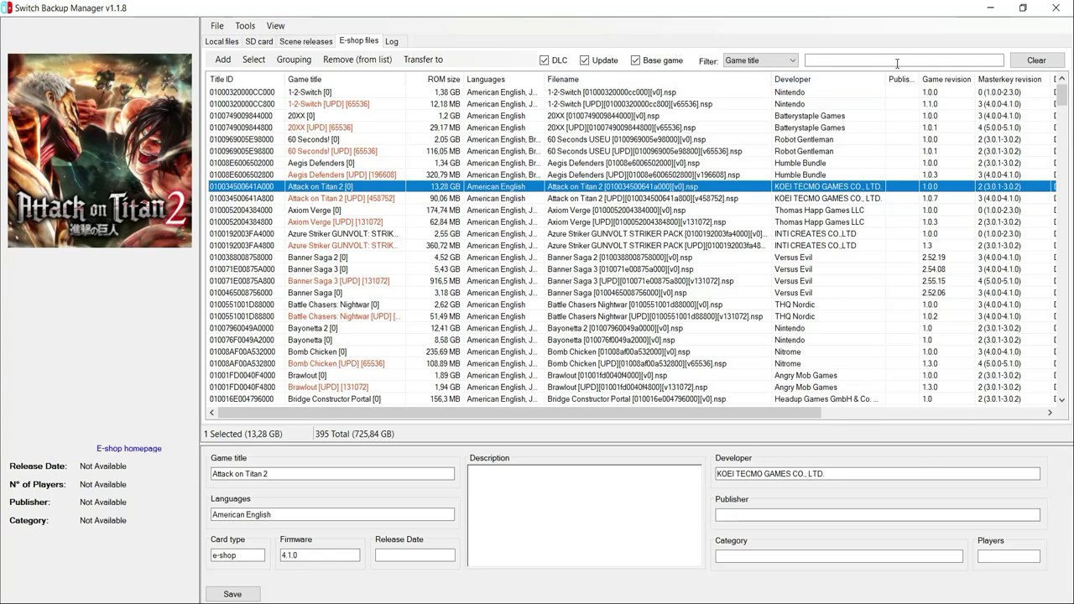
drag(887, 79, 793, 79)
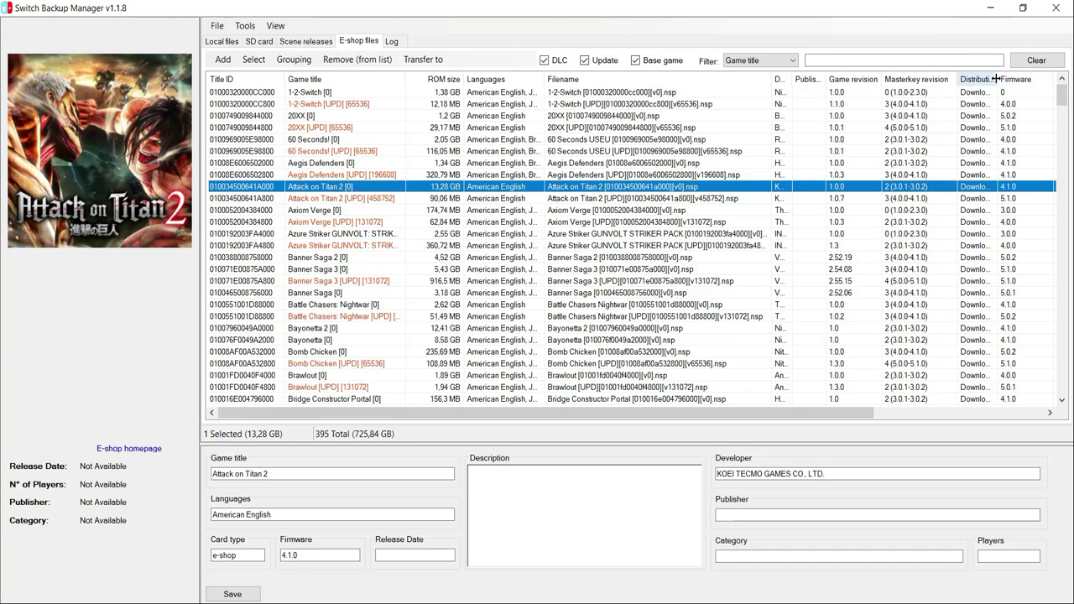
drag(996, 78, 852, 87)
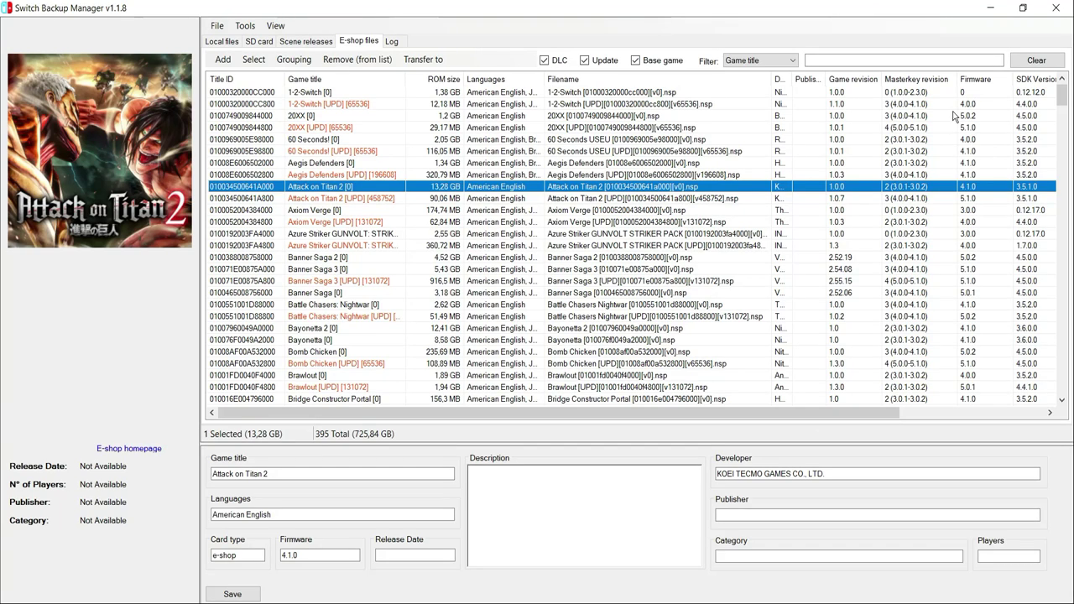
Compare the firmware of the 1-2-Switch and 20XX base games with that of the 20XX update.
click(320, 89)
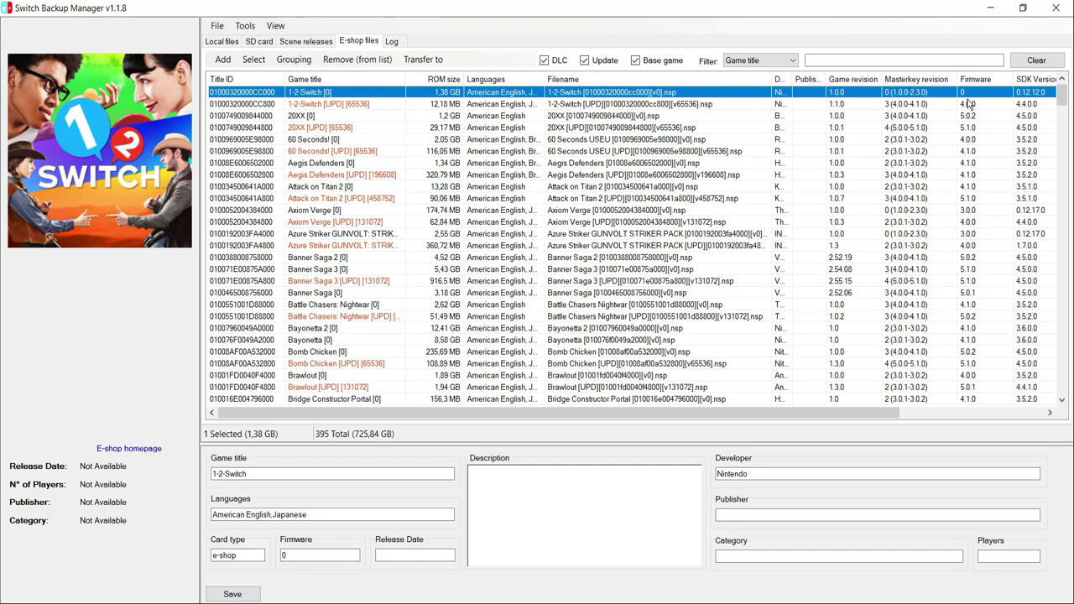
click(971, 128)
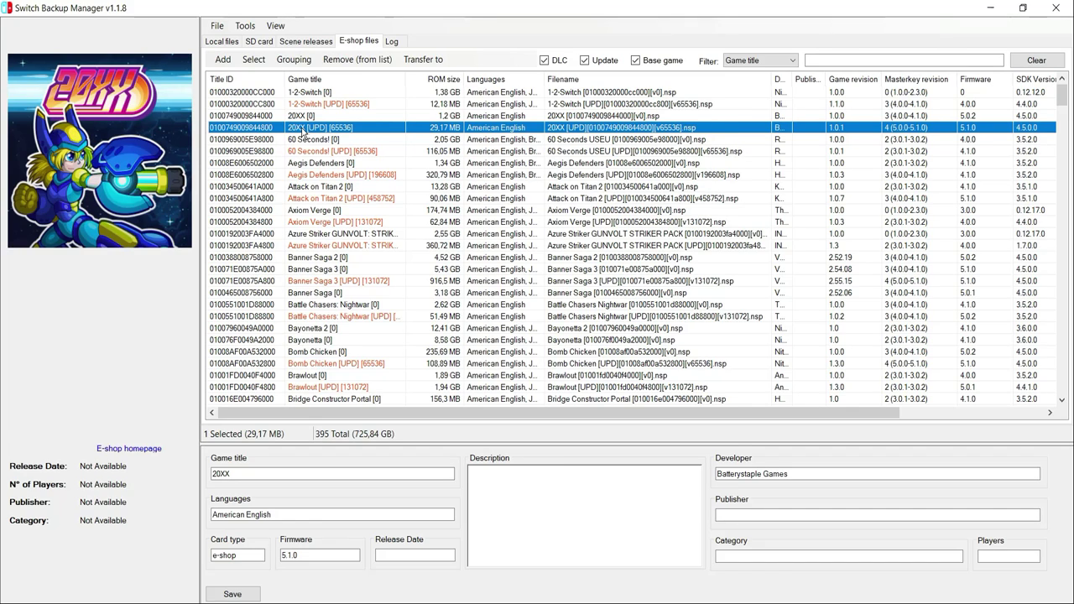
click(976, 117)
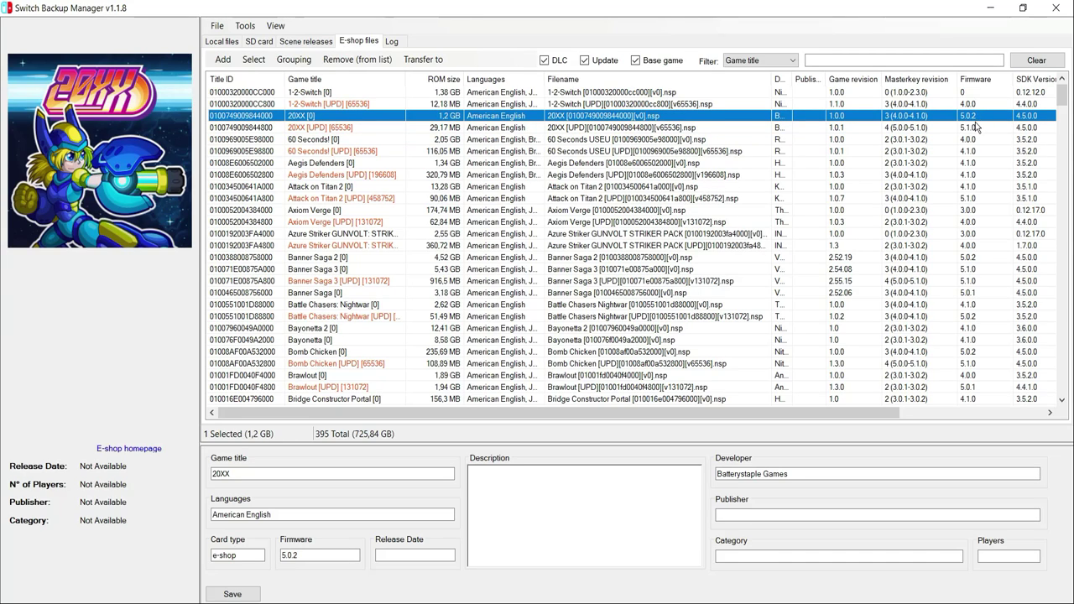
click(975, 128)
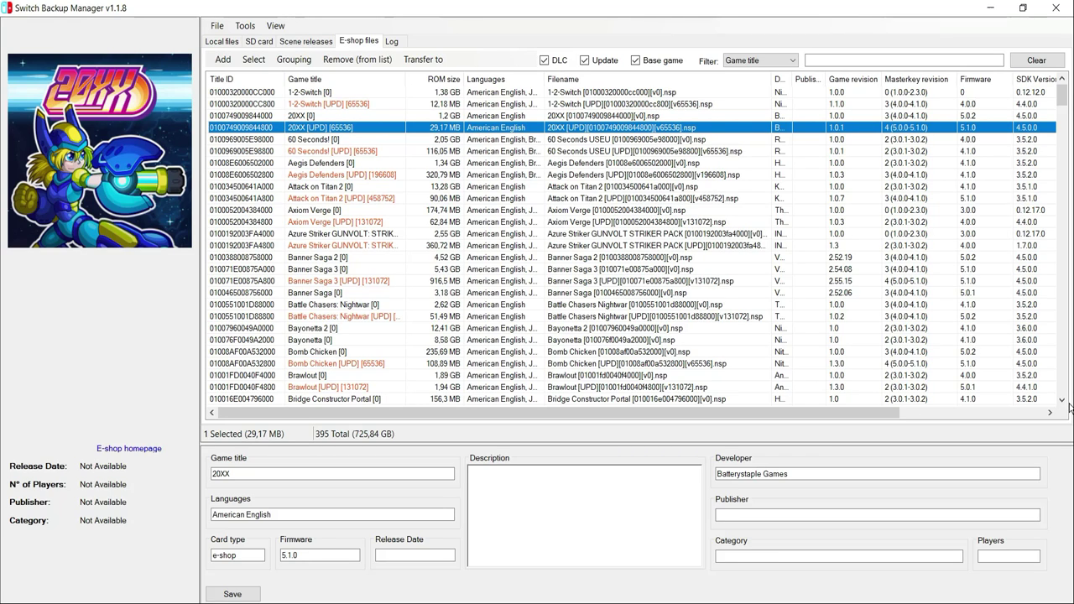
Look through the whole E-shop list down to the Ys VIII entries, checking the firmware of base games, updates and DLC.
scroll(1062, 406, down, 10)
scroll(1065, 406, down, 9)
scroll(1065, 406, down, 9)
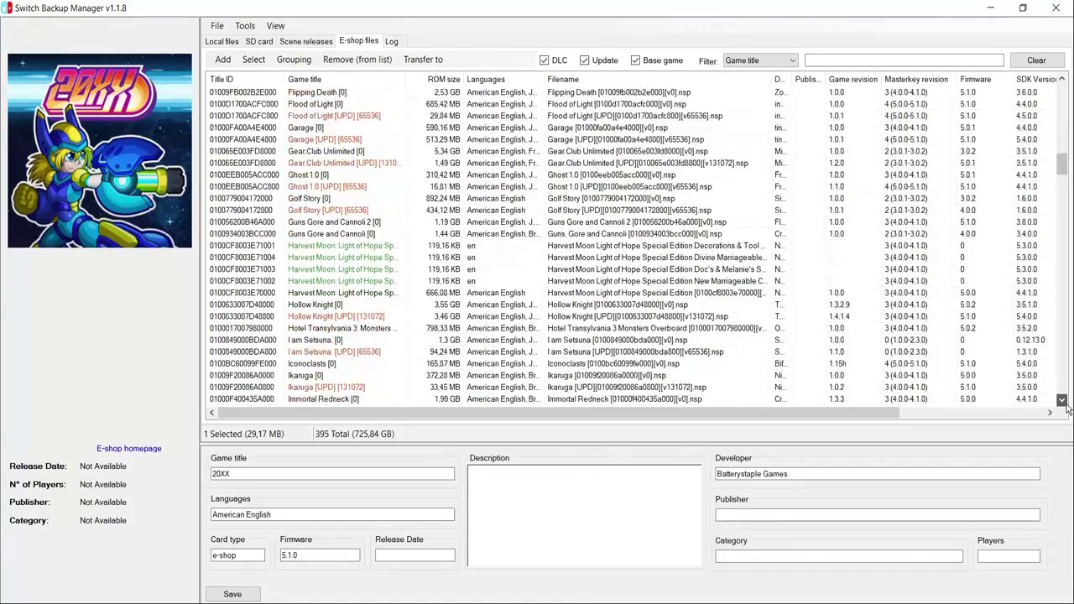
scroll(1066, 406, down, 8)
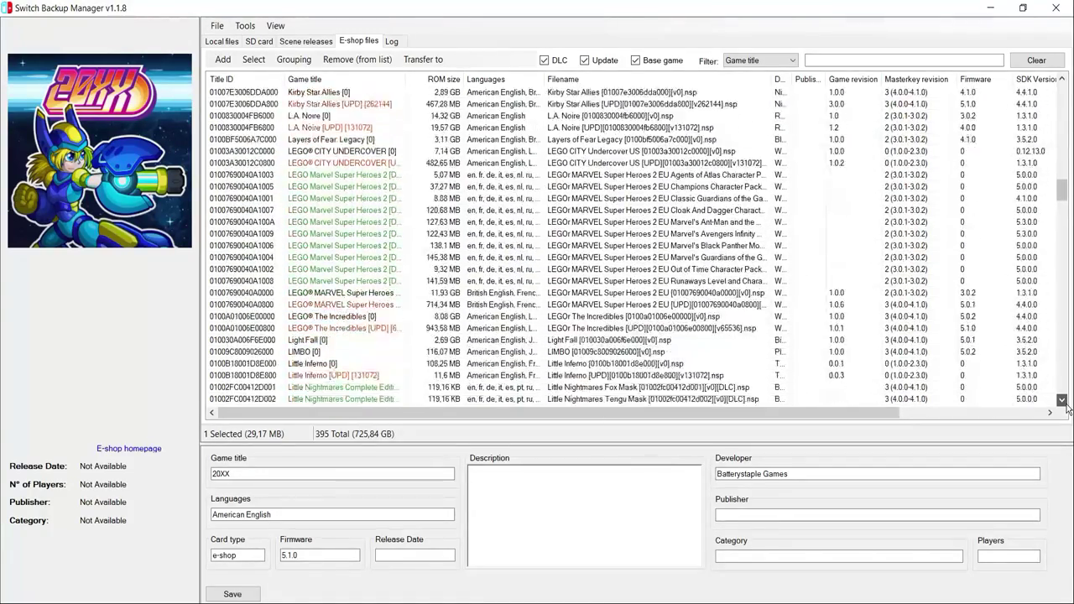
scroll(1066, 406, down, 3)
scroll(1066, 406, down, 5)
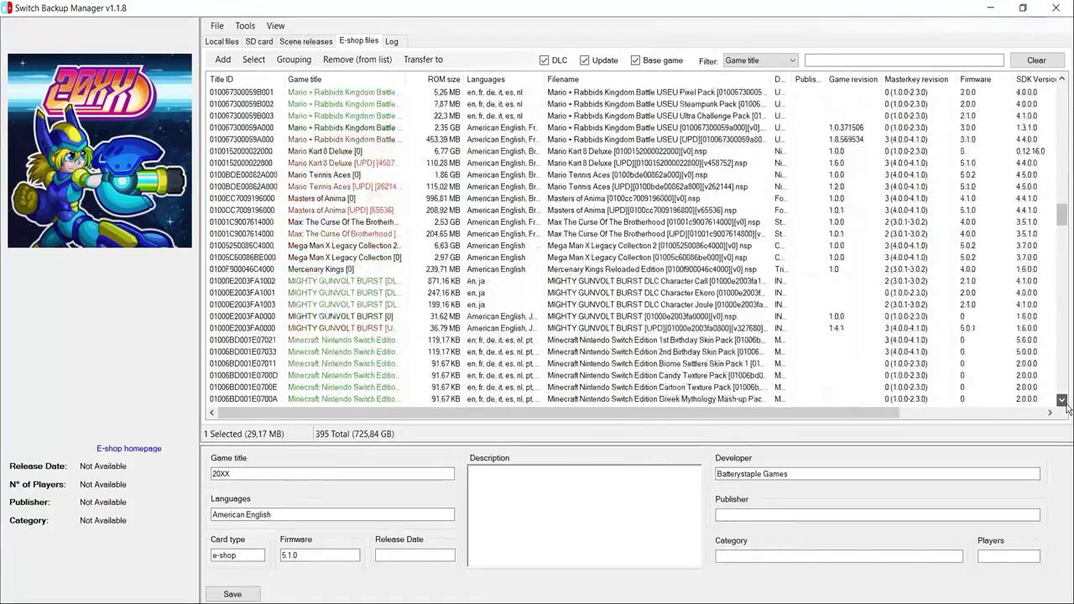
scroll(1066, 406, down, 15)
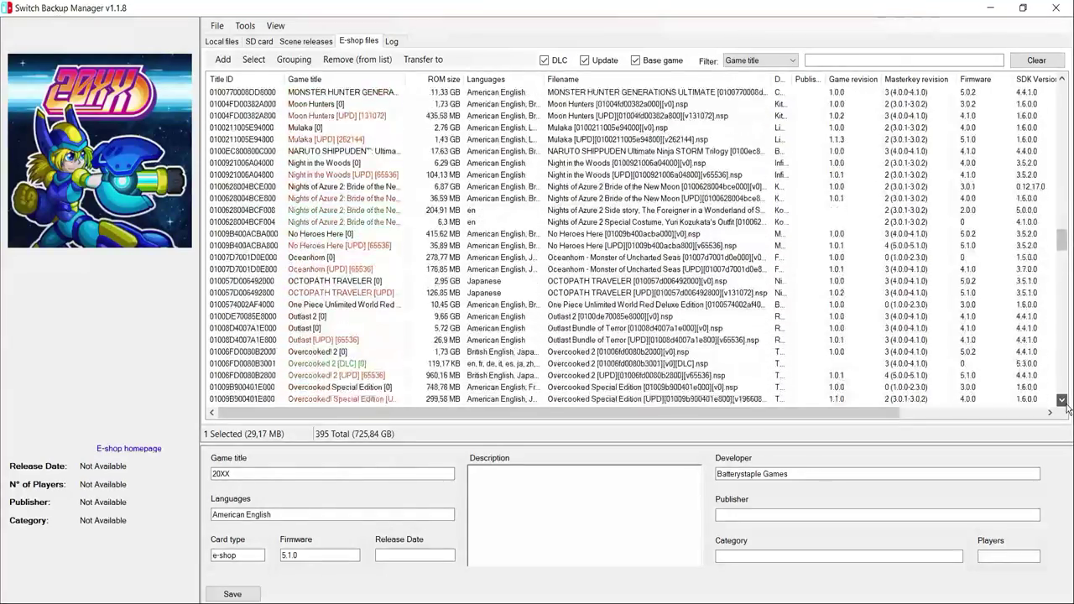
scroll(1066, 406, down, 8)
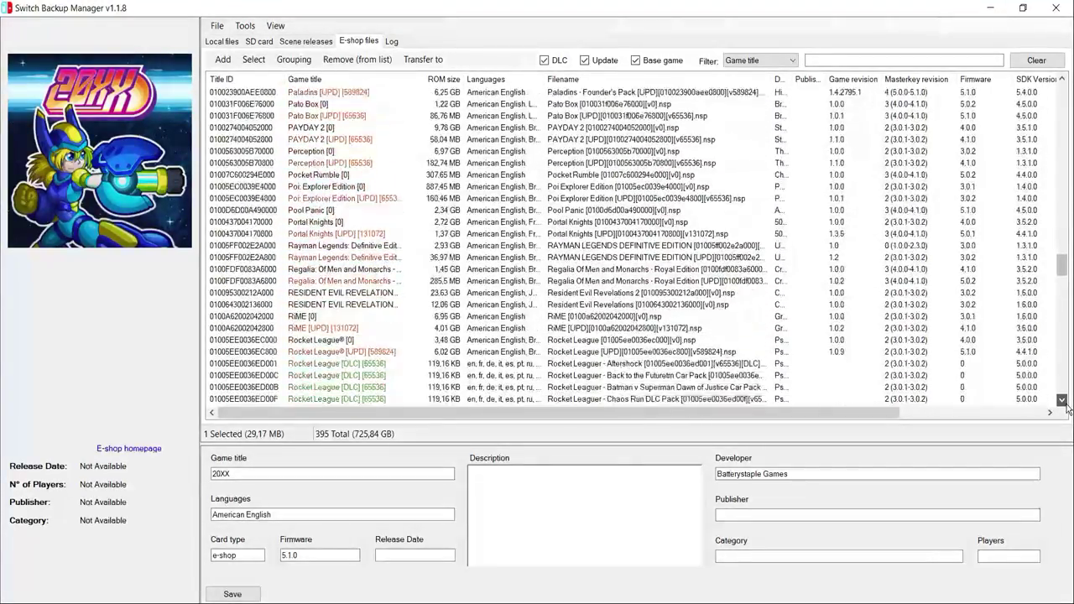
scroll(1066, 406, down, 3)
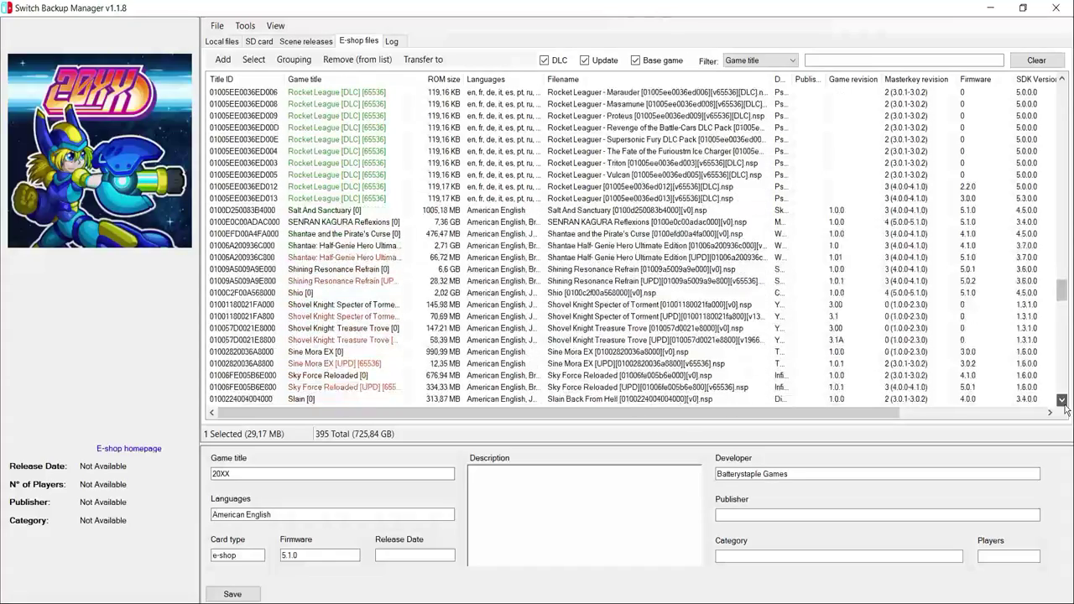
scroll(1066, 407, down, 8)
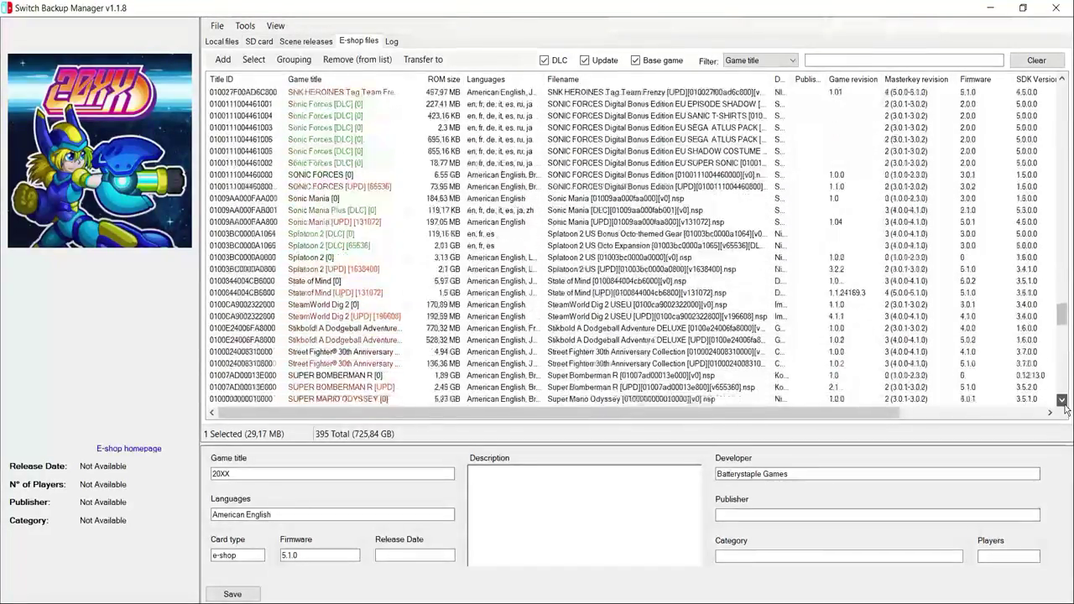
scroll(1066, 408, down, 3)
scroll(1065, 408, down, 3)
scroll(1065, 408, down, 15)
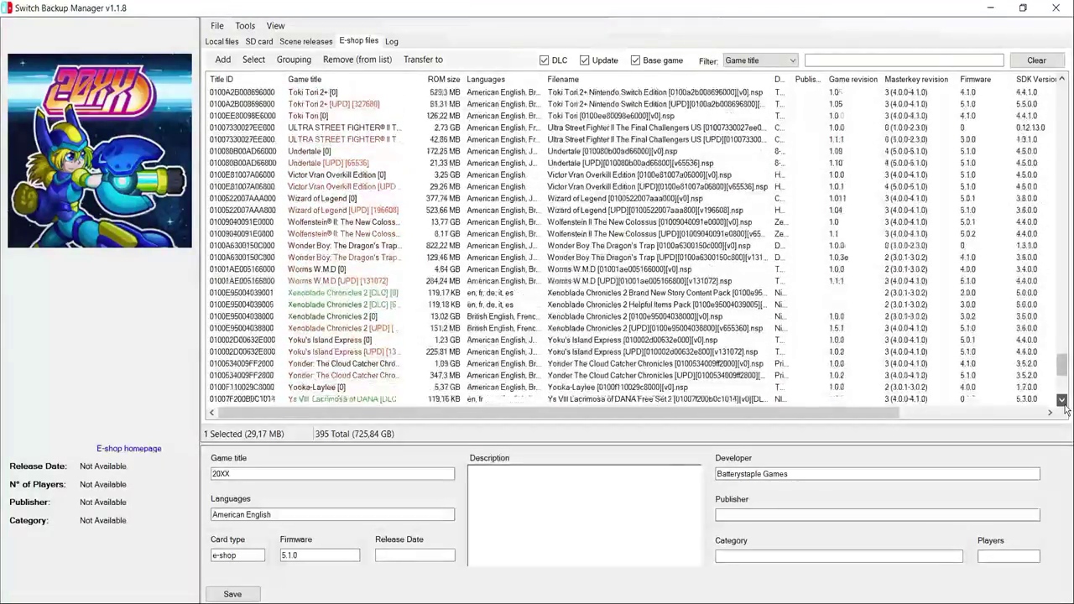
scroll(1066, 408, down, 3)
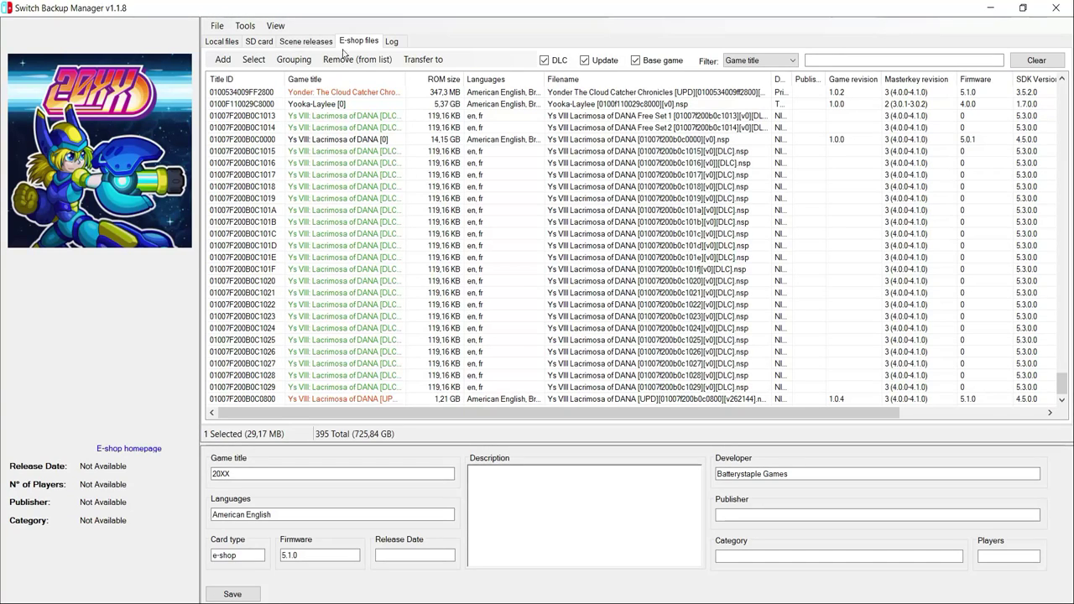
Add the files from the "x NSP Nintendo Switch 6.0" folder on the Seagate Expansion Drive to the E-shop list.
click(222, 65)
click(251, 84)
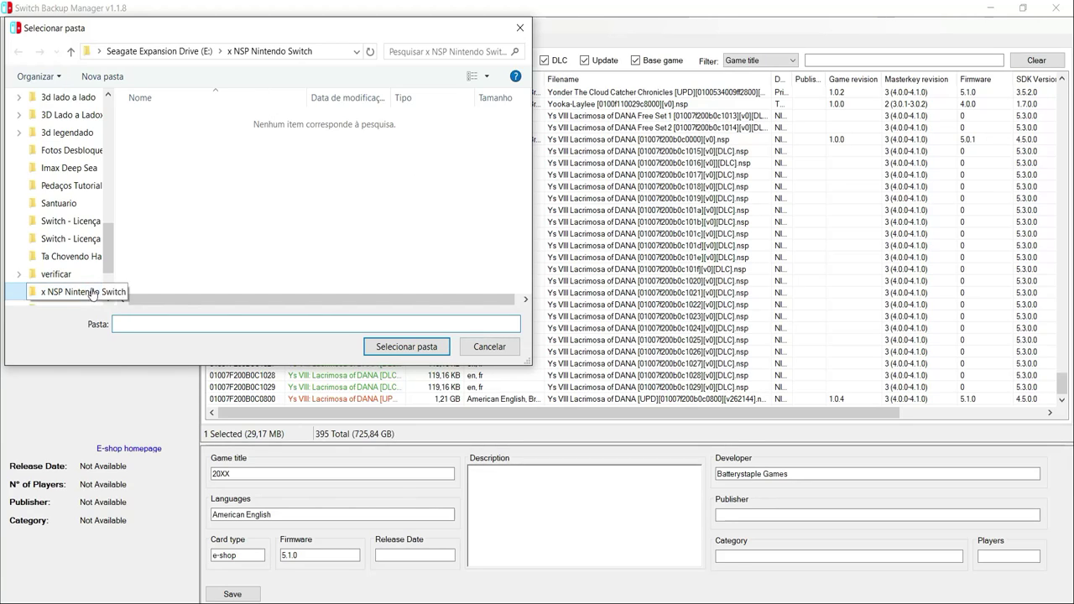
scroll(108, 262, down, 1)
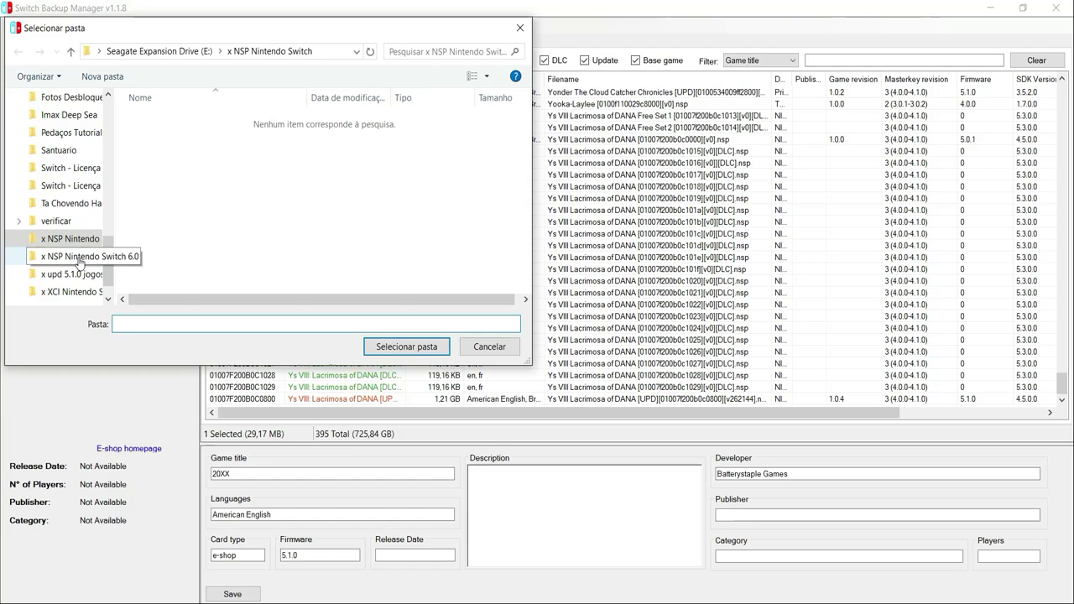
click(79, 262)
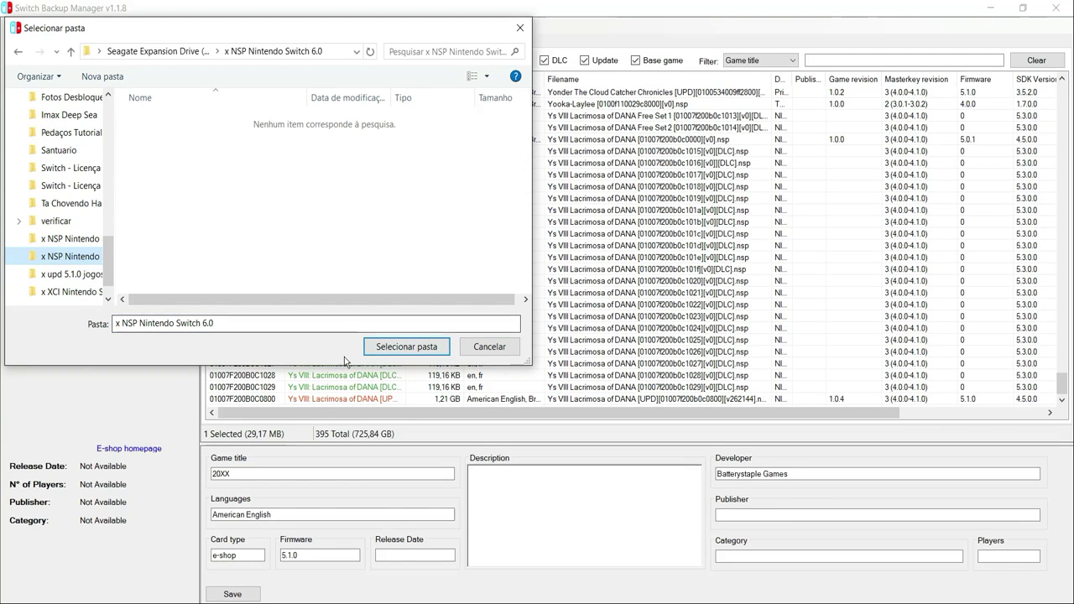
click(396, 349)
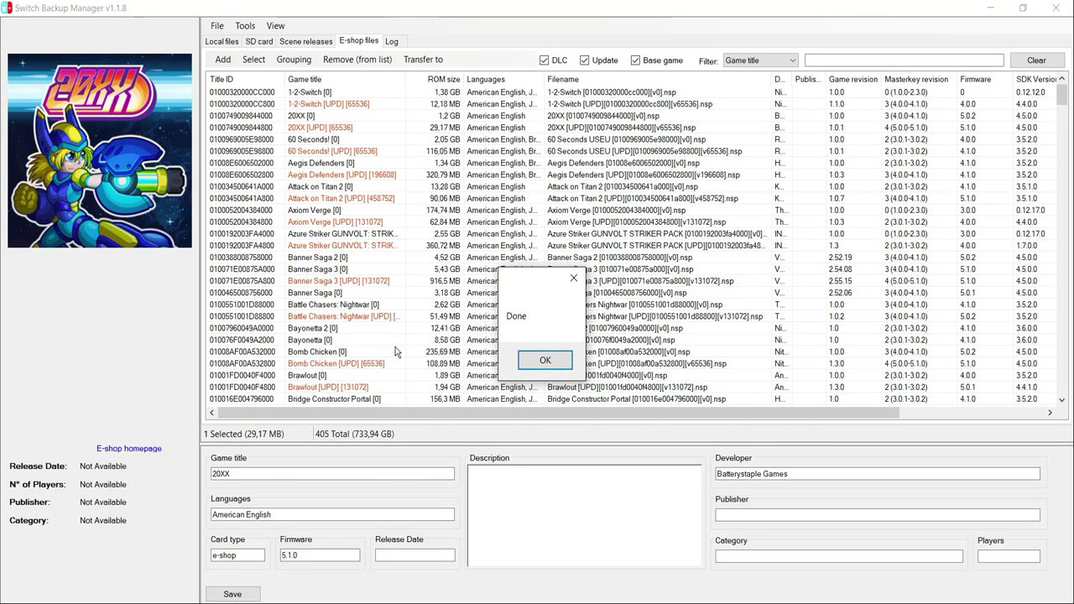
click(545, 360)
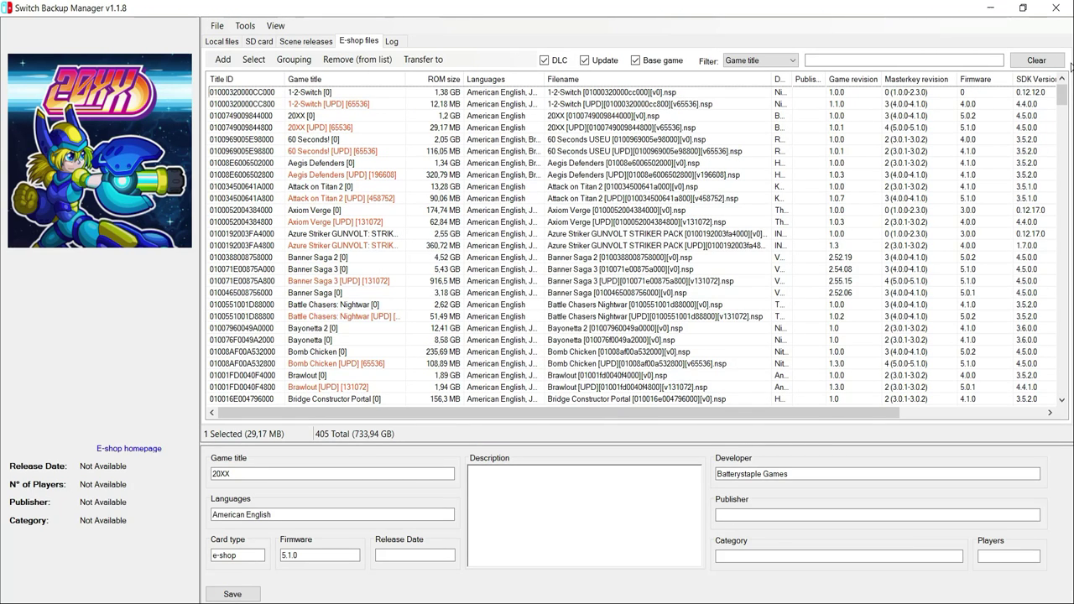
Sort the E-shop list by ascending firmware and show the details of the last two updates, Mario Kart 8 Deluxe and Mario Tennis Aces.
click(981, 84)
scroll(1056, 217, down, 5)
scroll(1057, 216, down, 20)
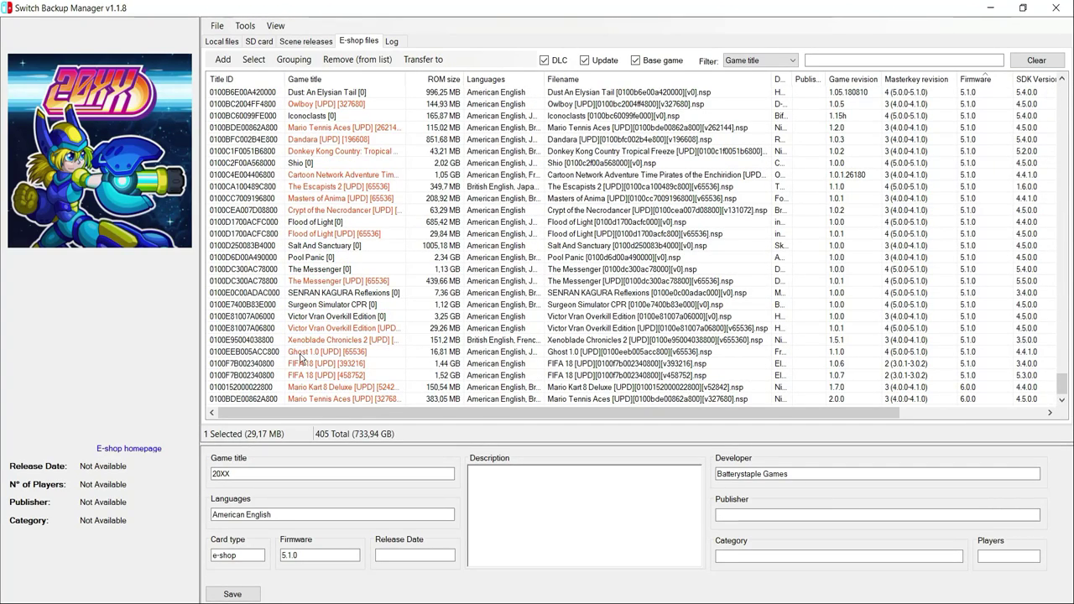
click(241, 389)
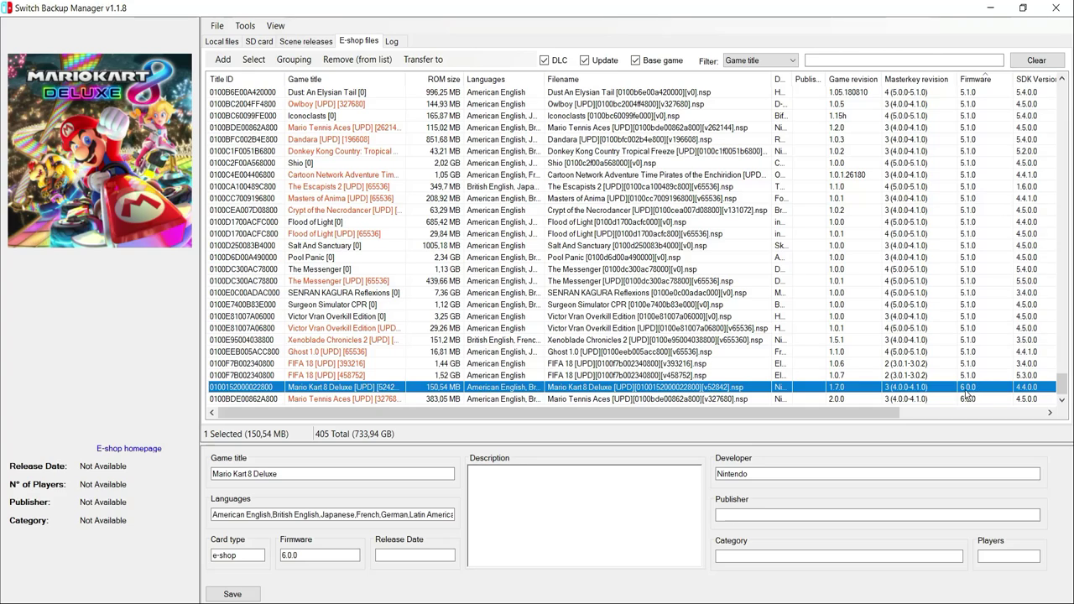
click(359, 399)
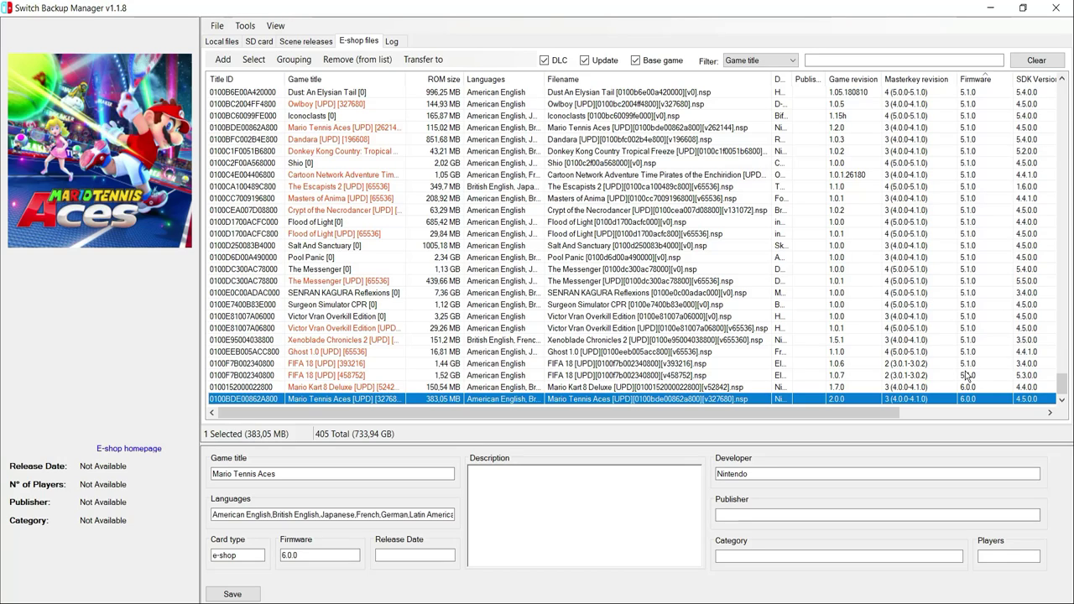
Add the files from the "vefificados" folder inside Downloads > jogos to the E-shop list.
click(361, 43)
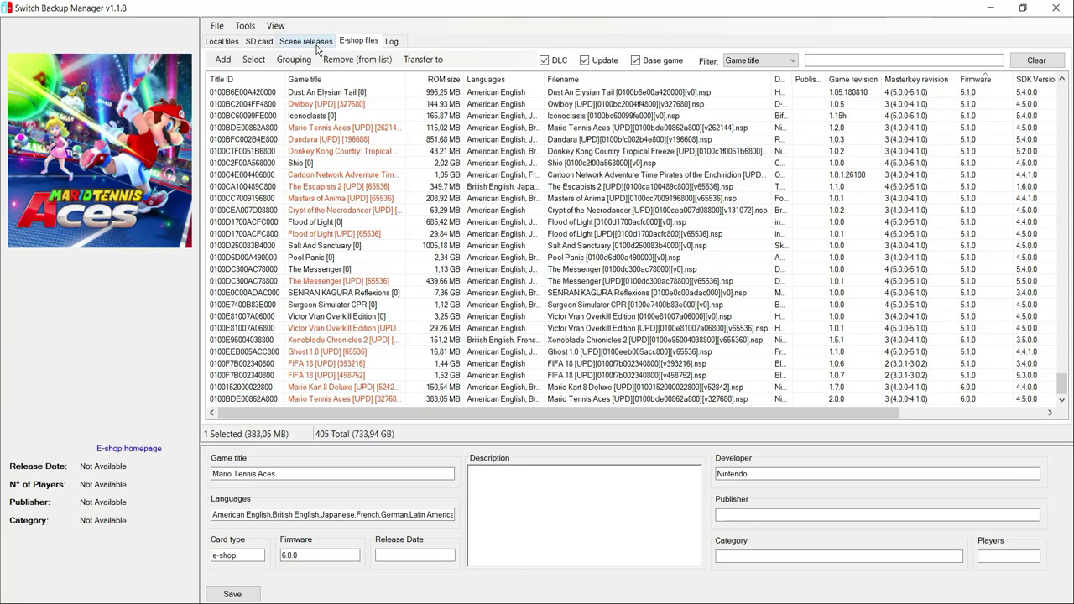
click(223, 60)
click(243, 88)
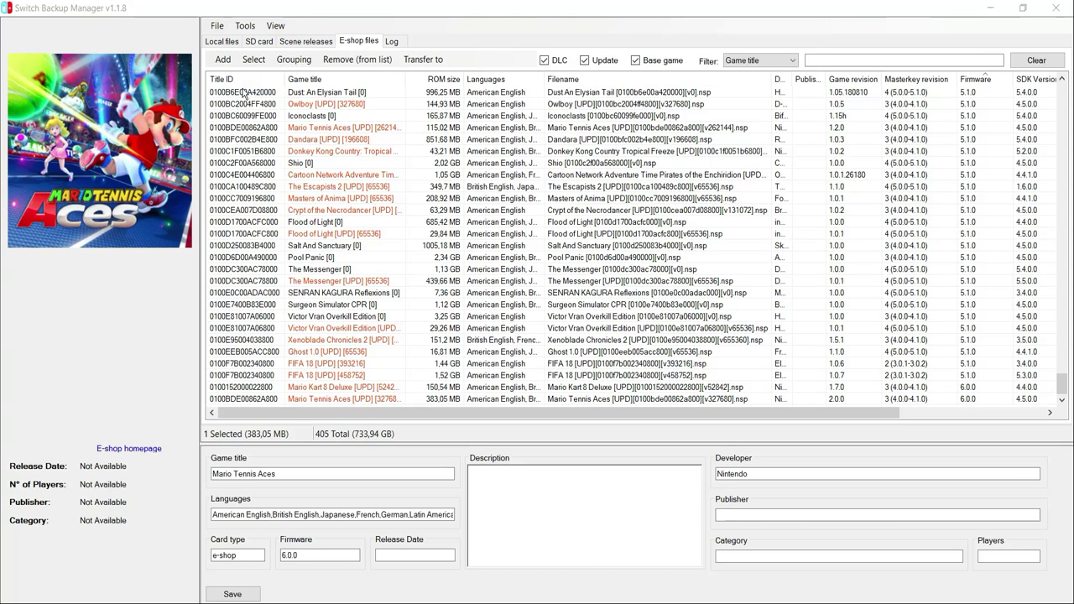
scroll(78, 187, up, 1)
scroll(78, 186, up, 5)
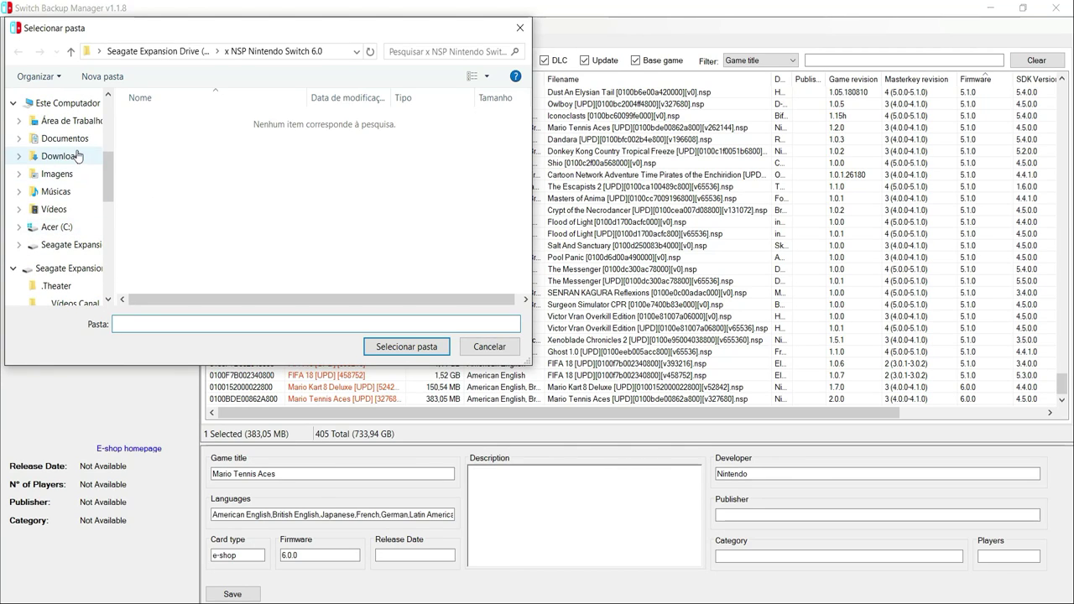
click(75, 158)
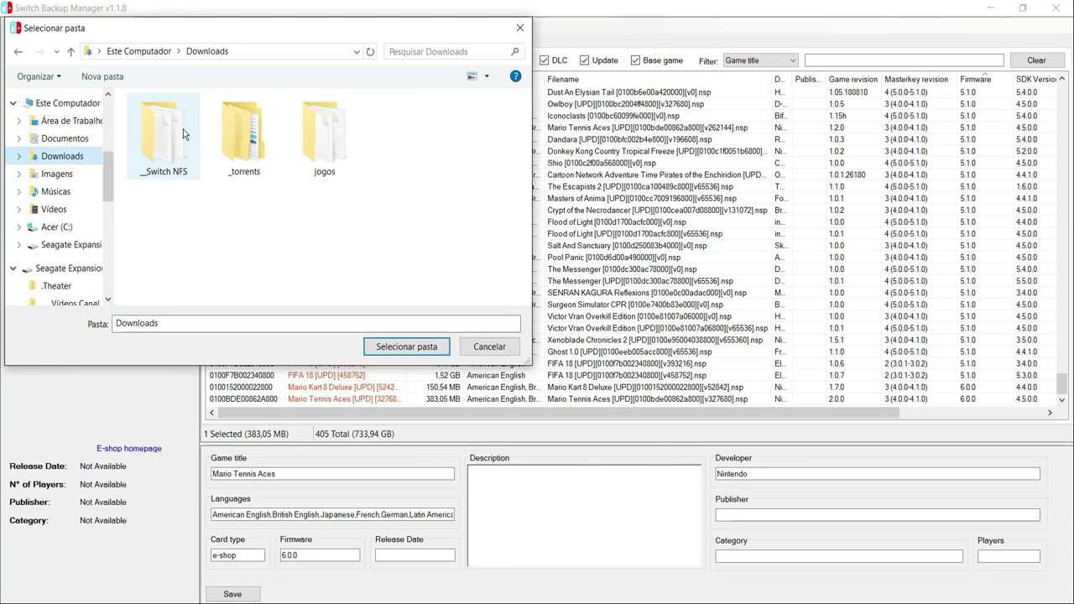
double_click(322, 149)
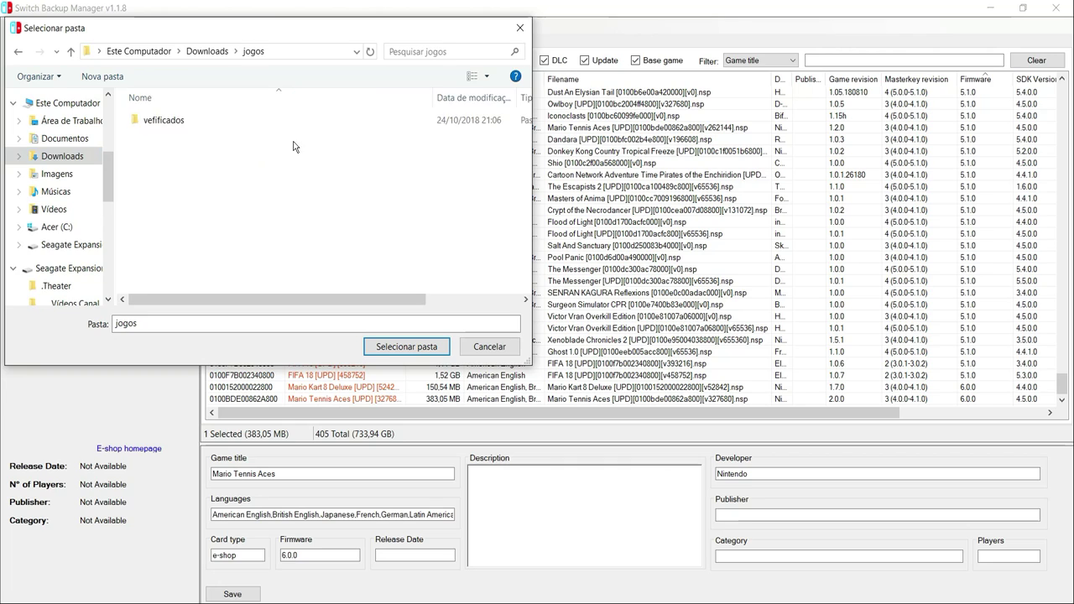
double_click(172, 121)
click(406, 346)
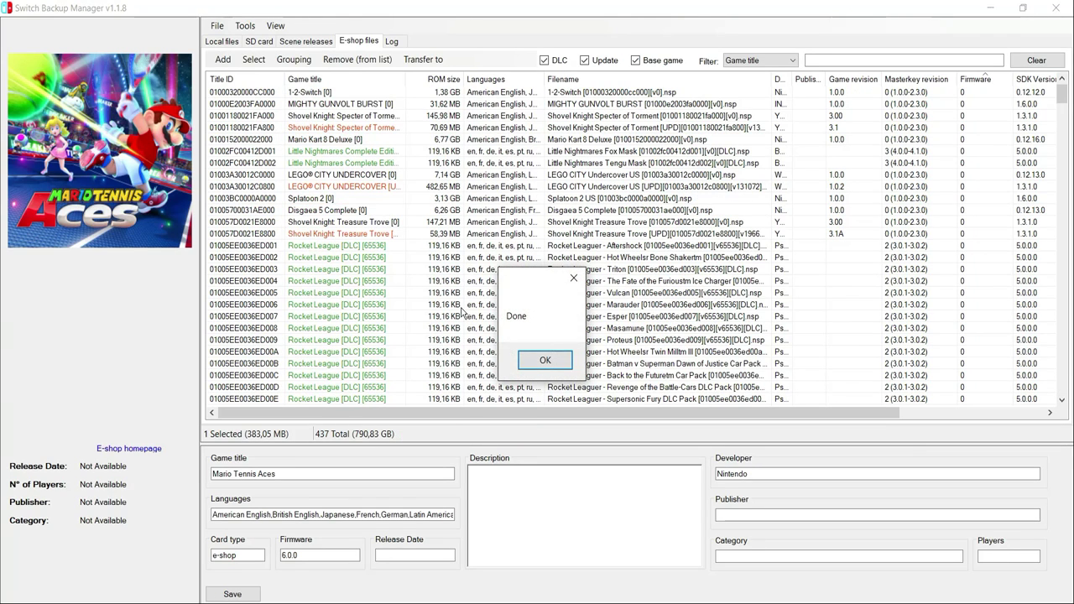
click(531, 361)
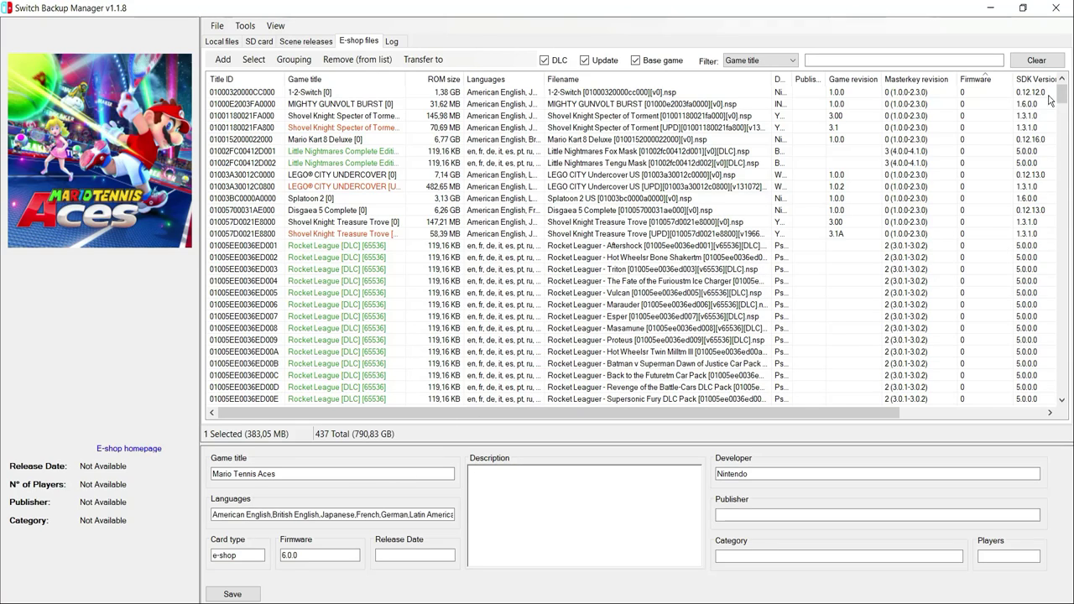
Sort the E-shop list by descending firmware and review The MISSING, Syberia 3, Mario Tennis Aces and LEGO DC Super-Villains.
click(993, 78)
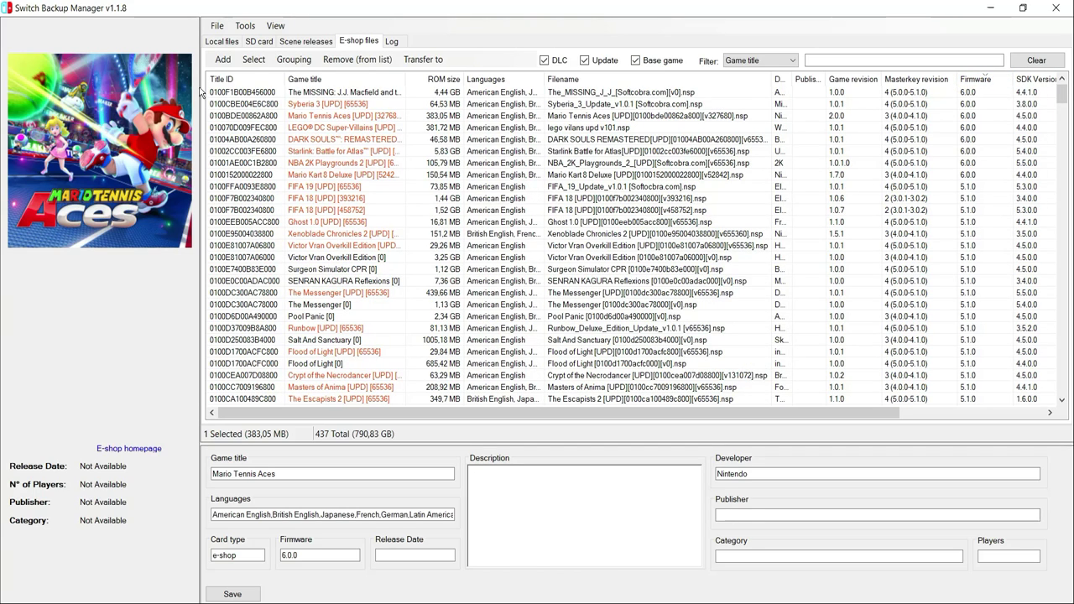
click(355, 94)
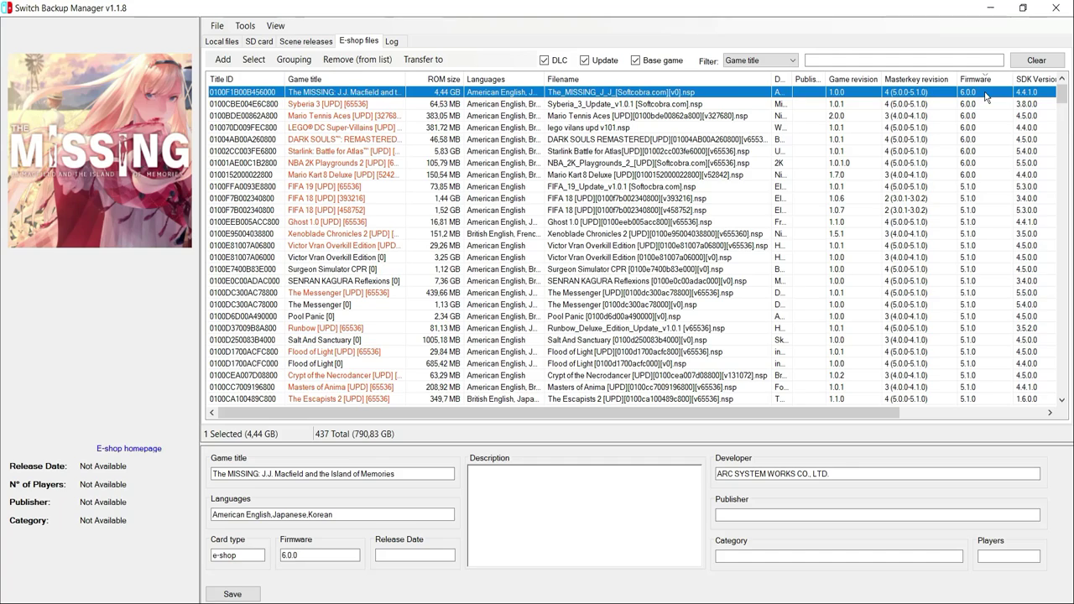
click(357, 105)
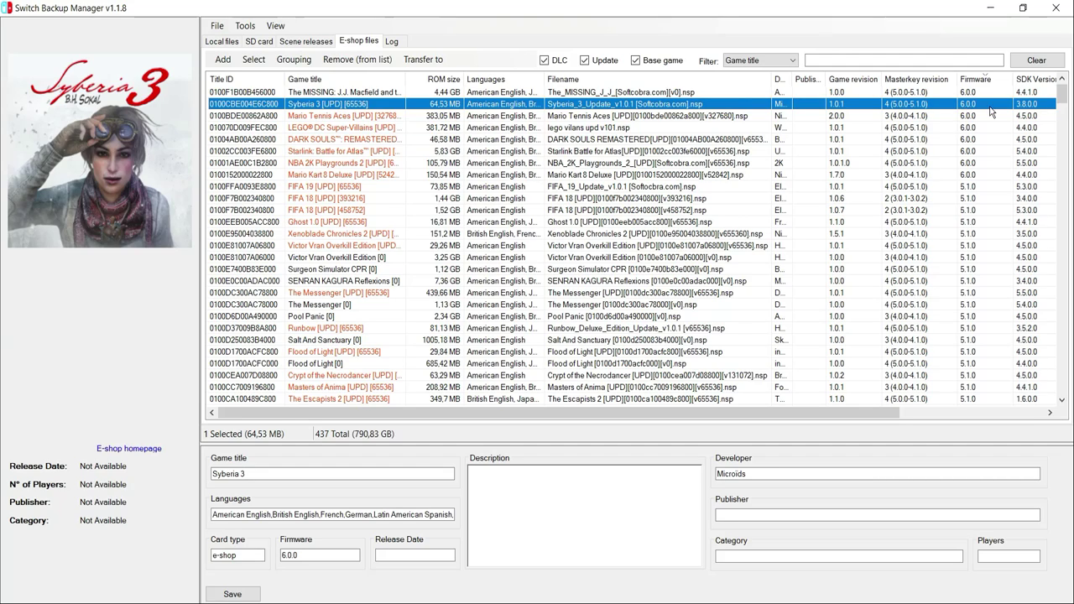
click(365, 116)
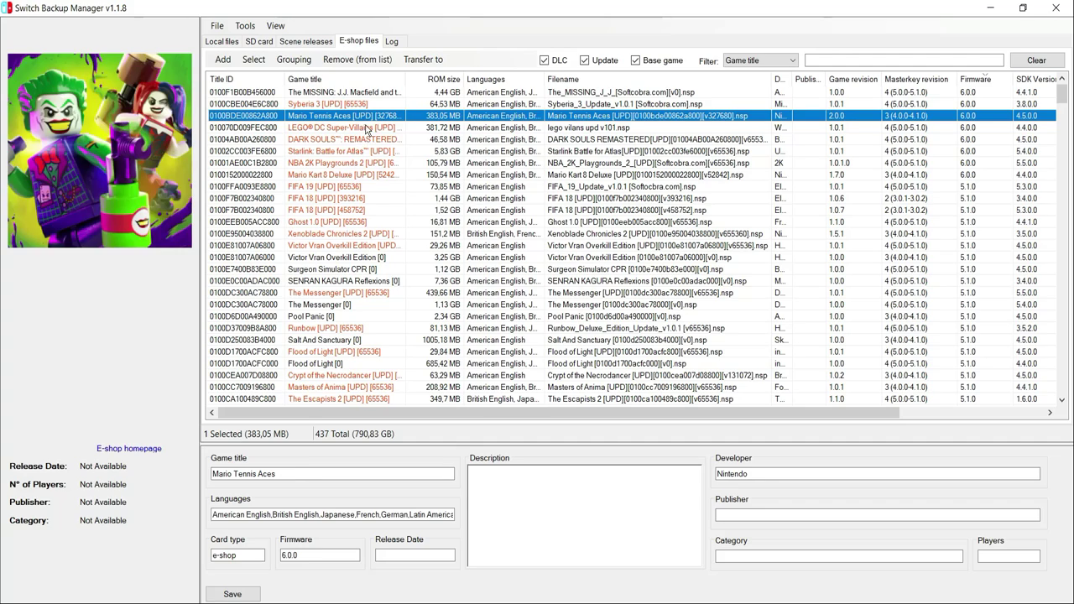
click(367, 128)
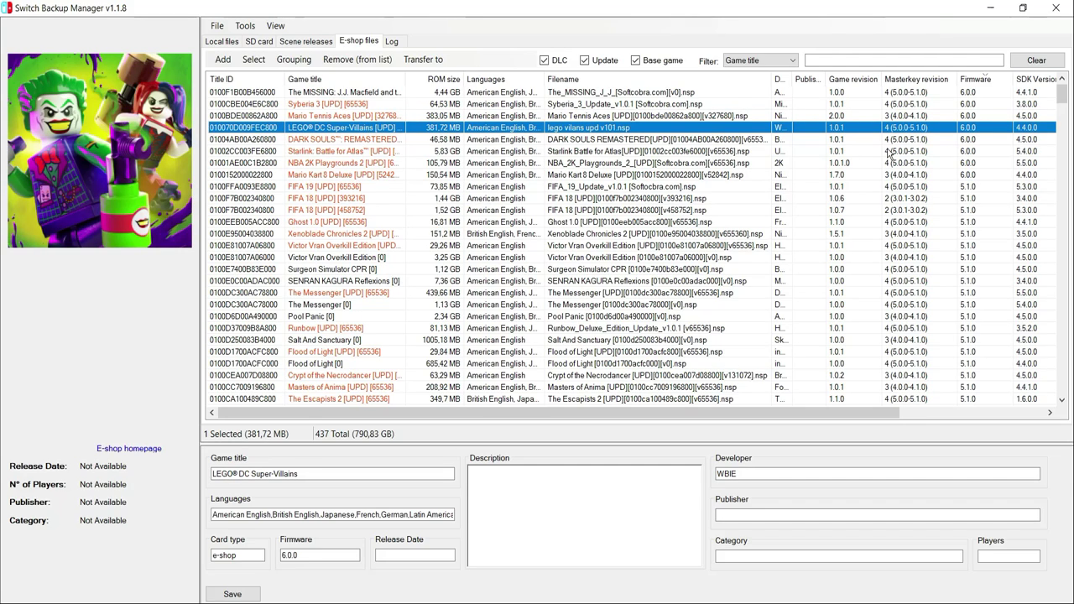
Check the firmware of the DARK SOULS, Starlink, NBA 2K Playgrounds 2, Mario Kart 8 Deluxe, FIFA 19 and first FIFA 18 updates.
click(347, 140)
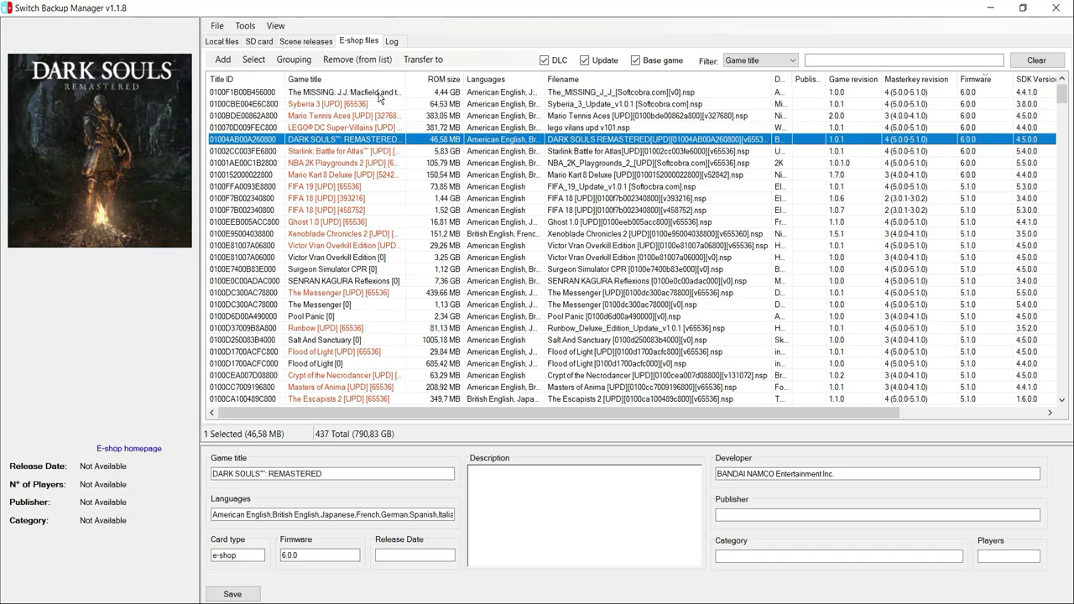
click(366, 152)
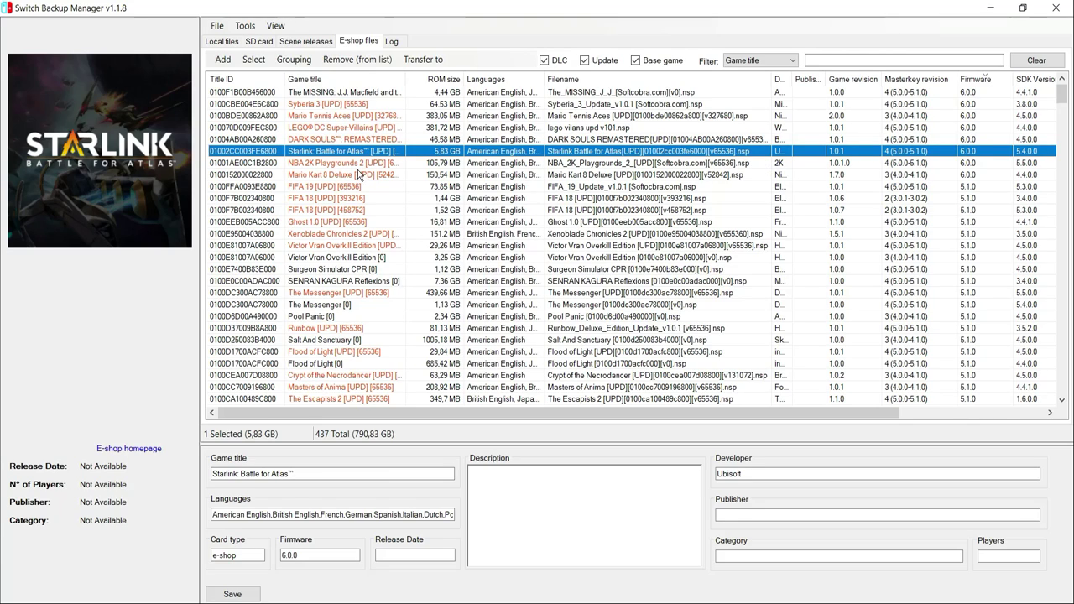
click(358, 164)
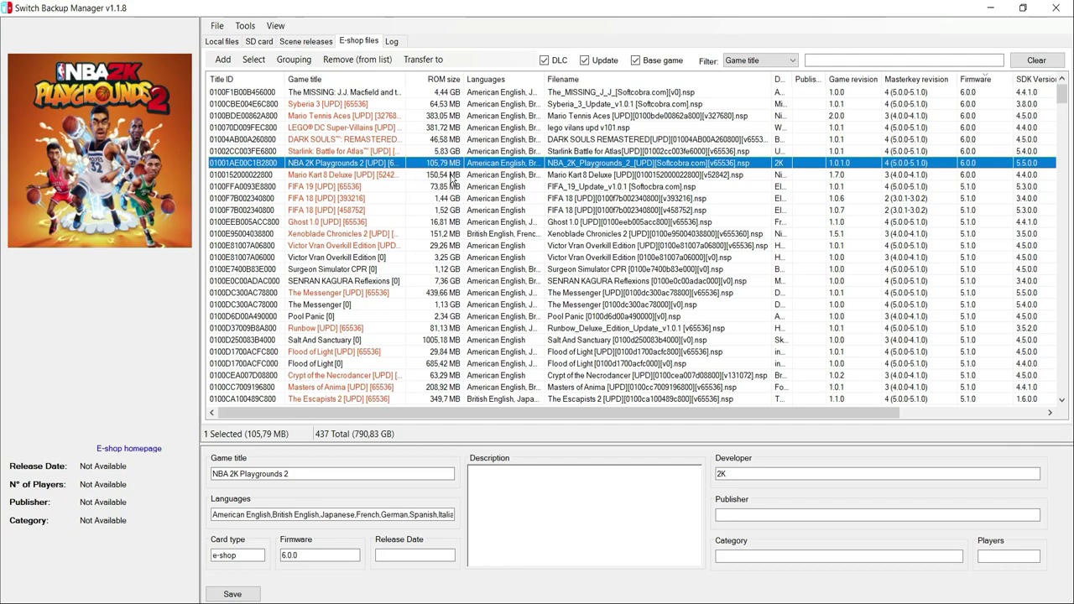
click(349, 175)
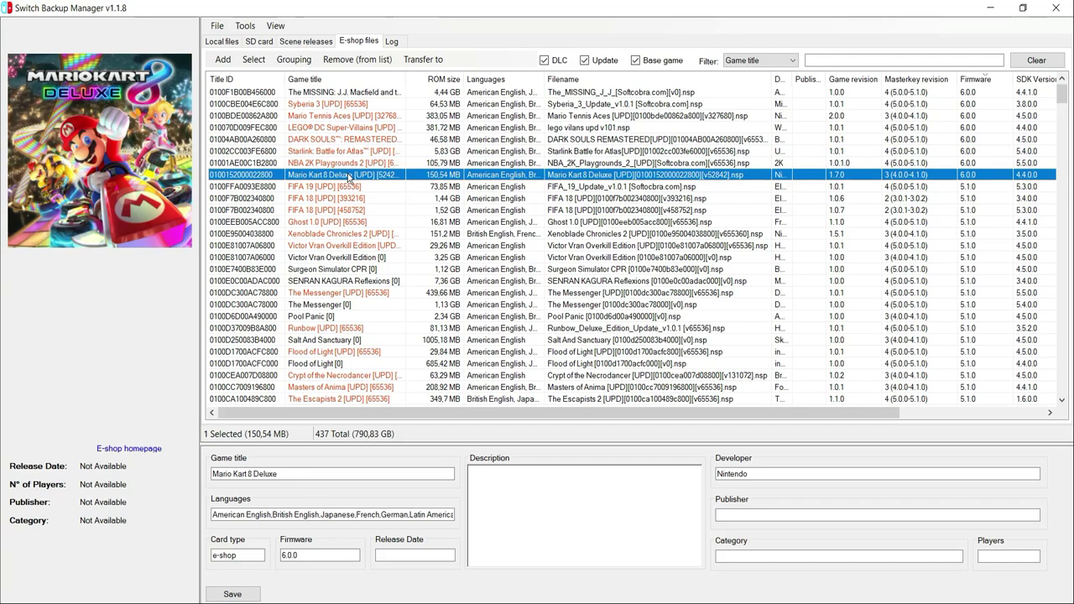
click(343, 187)
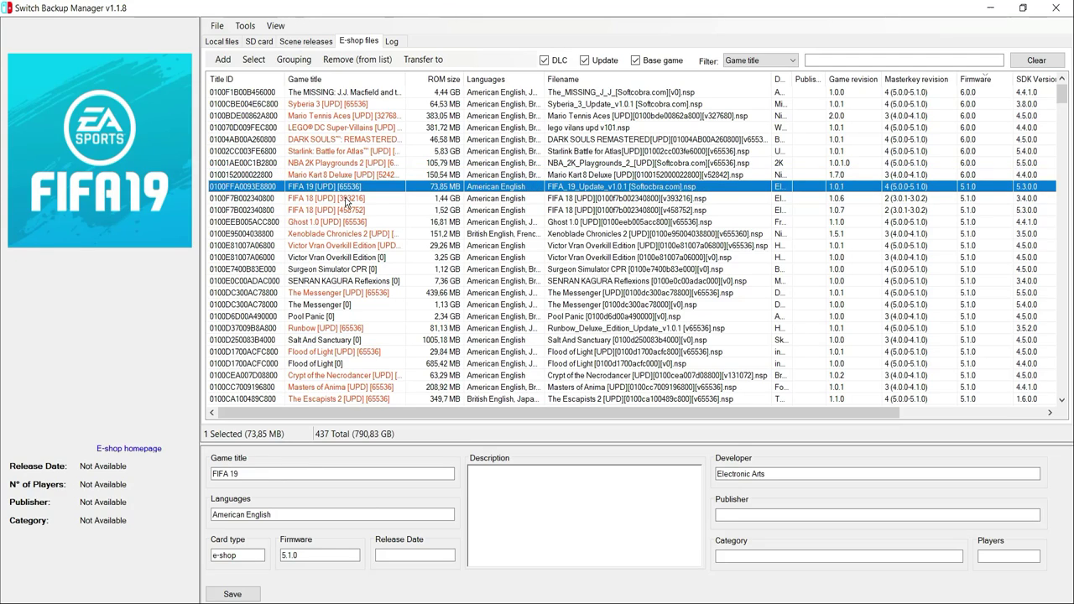
click(346, 199)
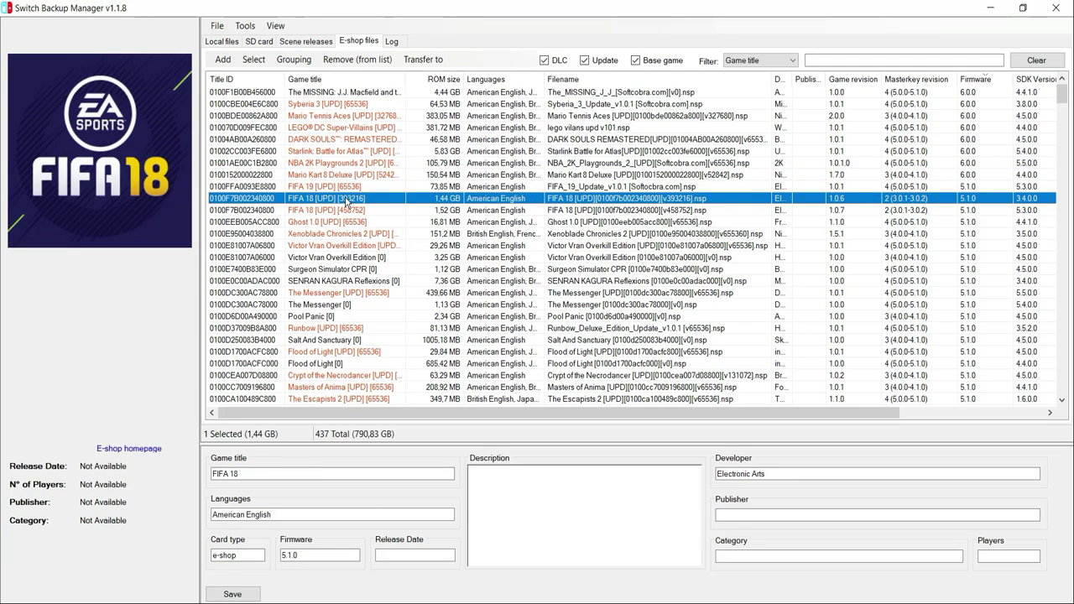
Sort the E-shop list by game title and show the details of the version 1.7.0 Mario Kart 8 Deluxe update and its base game.
click(375, 76)
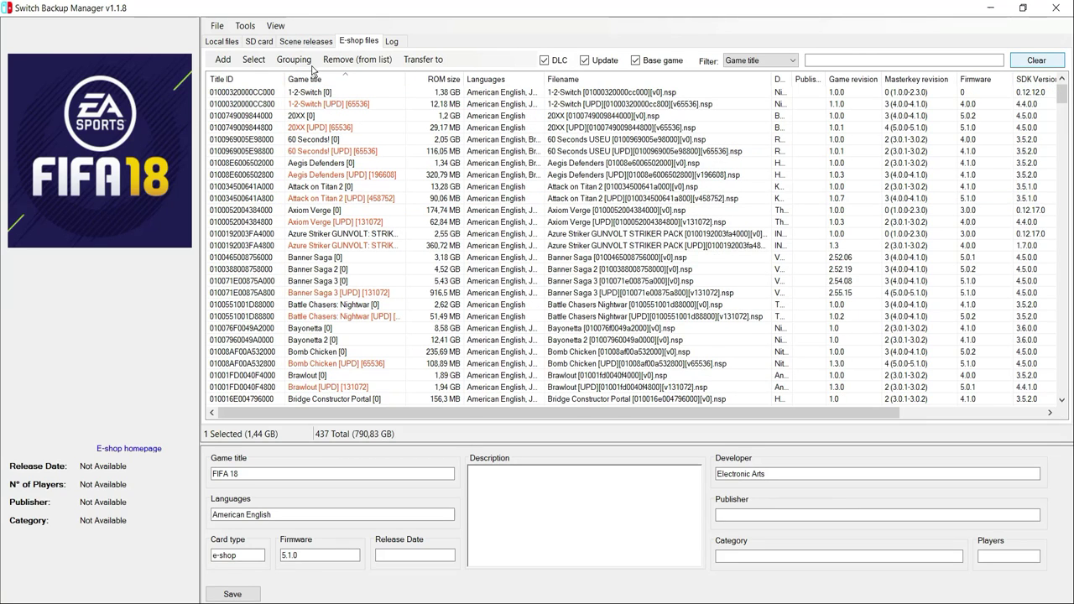
drag(1062, 104, 1062, 300)
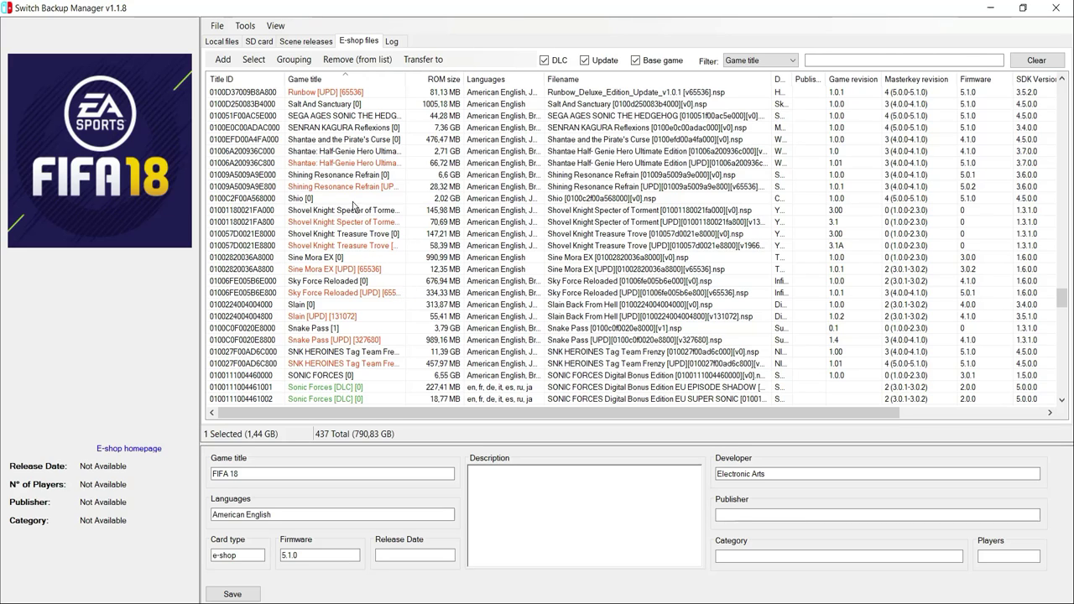
scroll(354, 270, down, 2)
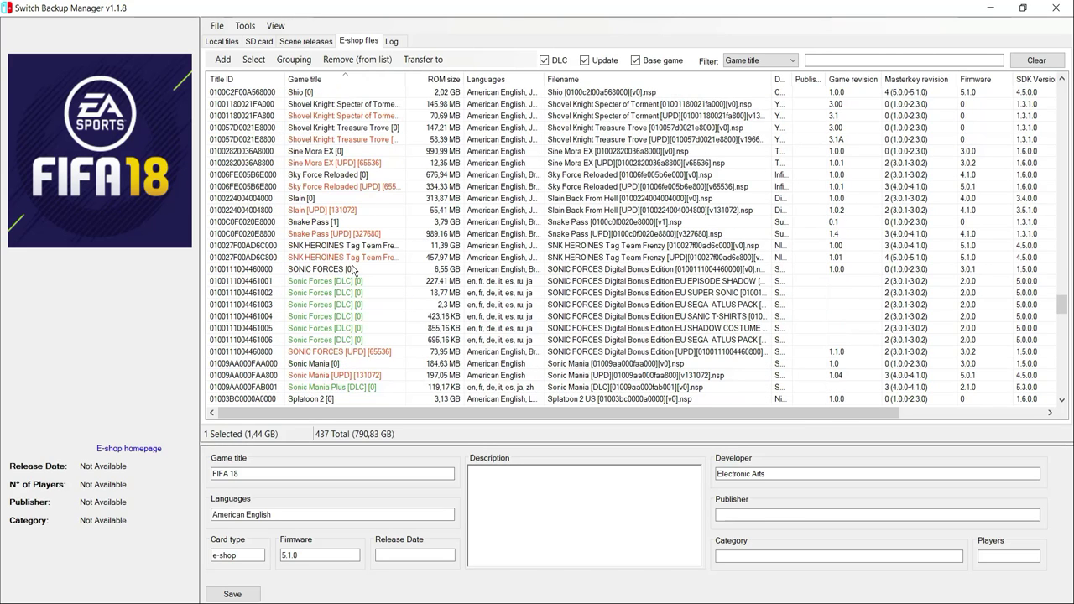
scroll(354, 271, up, 20)
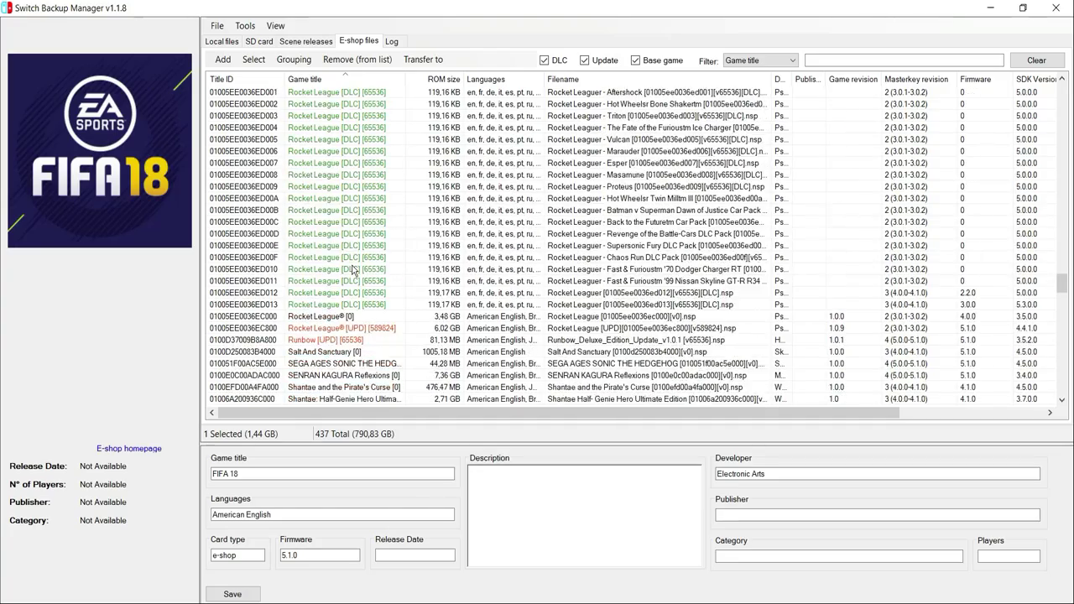
scroll(352, 270, up, 20)
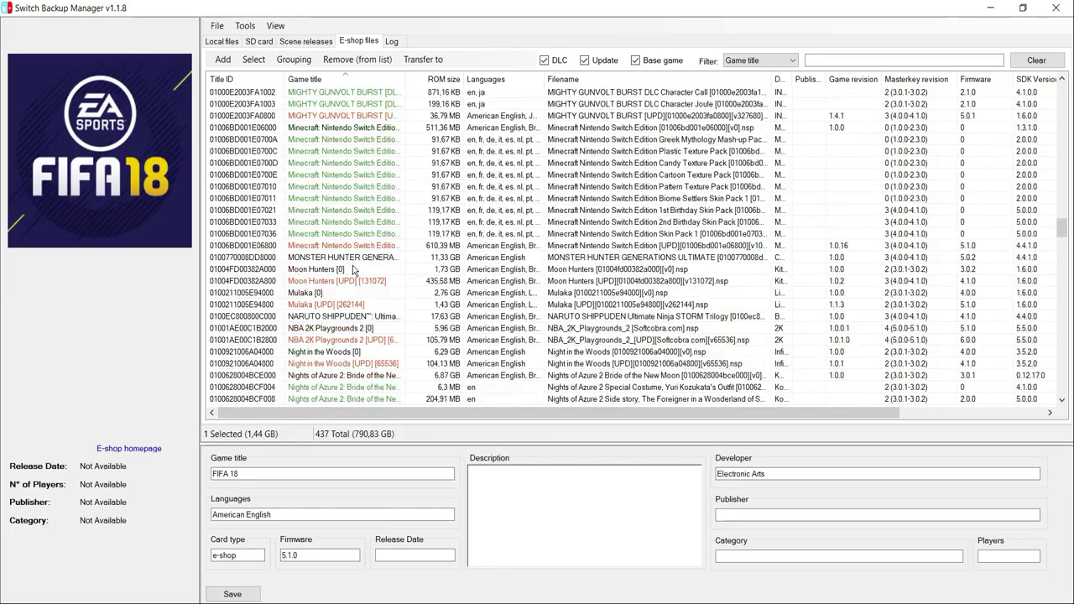
drag(1061, 214, 997, 200)
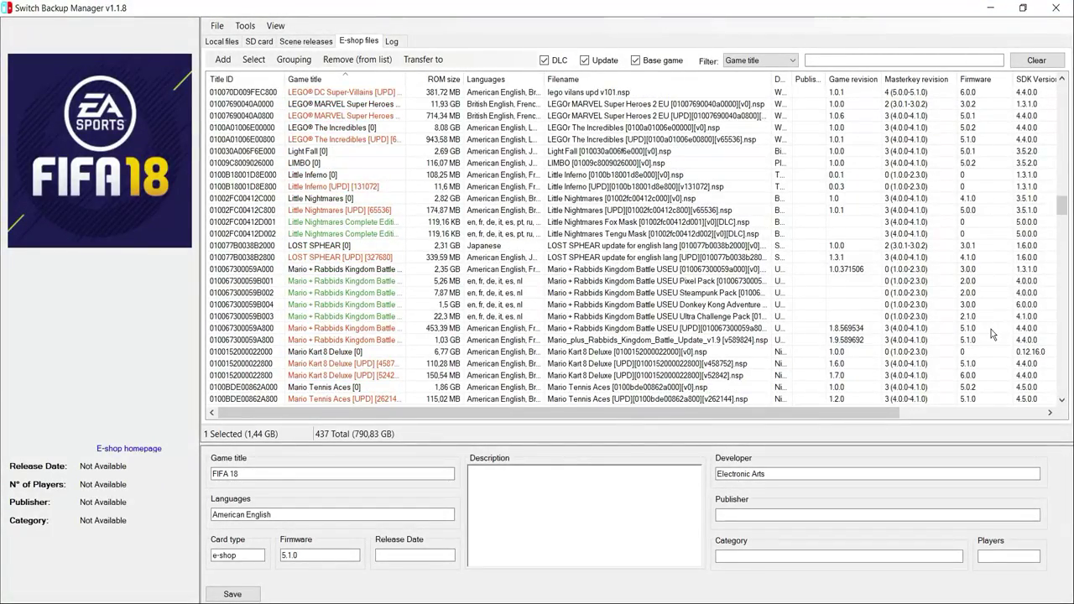
click(375, 377)
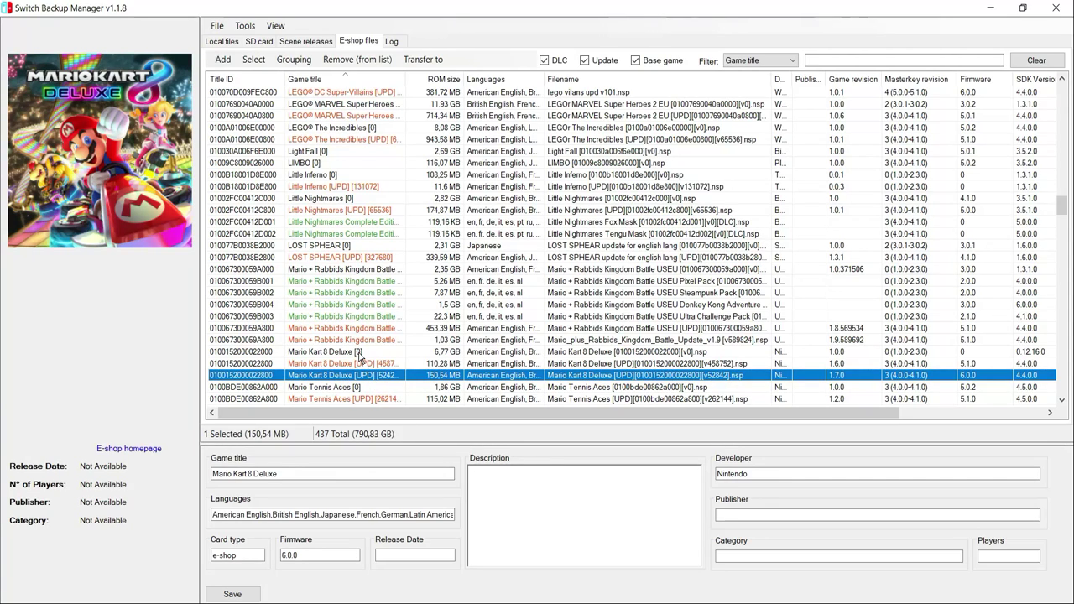
click(359, 352)
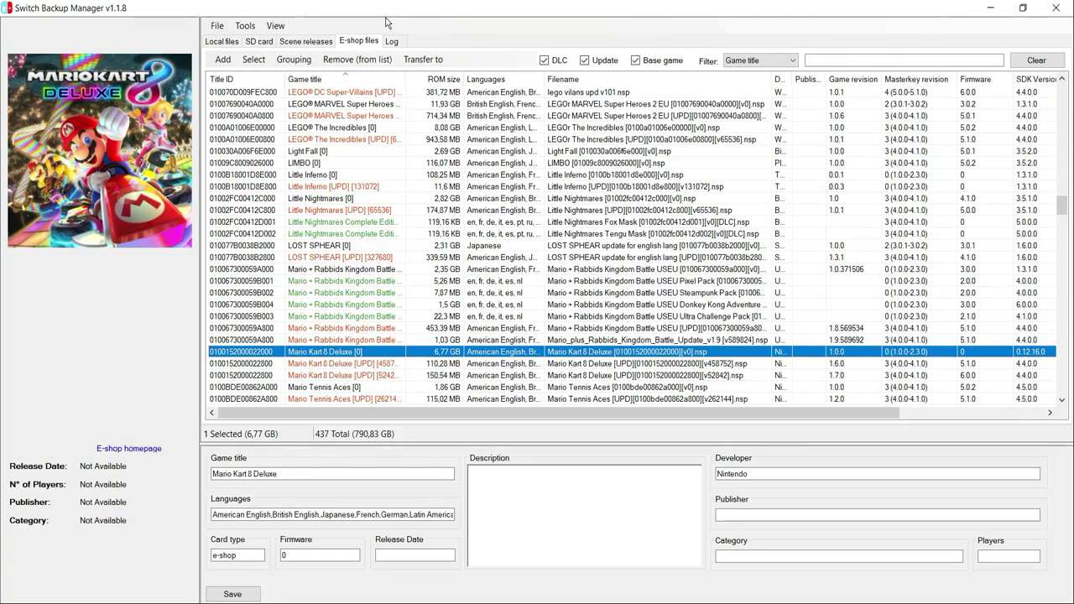
Widen the Game title column and compare the firmware and revisions of the two Mario Kart 8 Deluxe updates.
drag(404, 80, 453, 80)
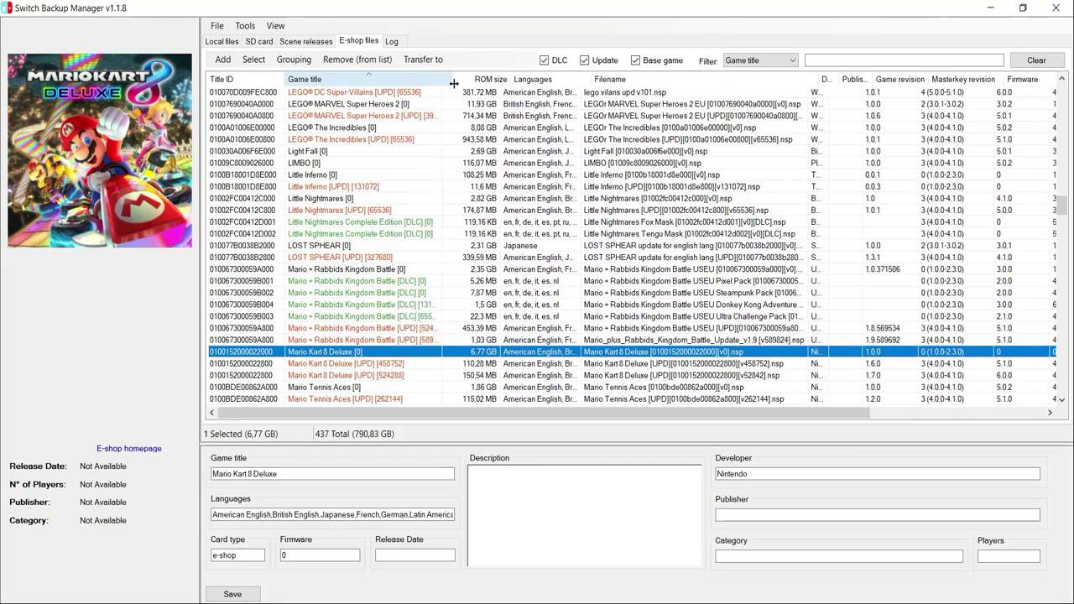
click(425, 363)
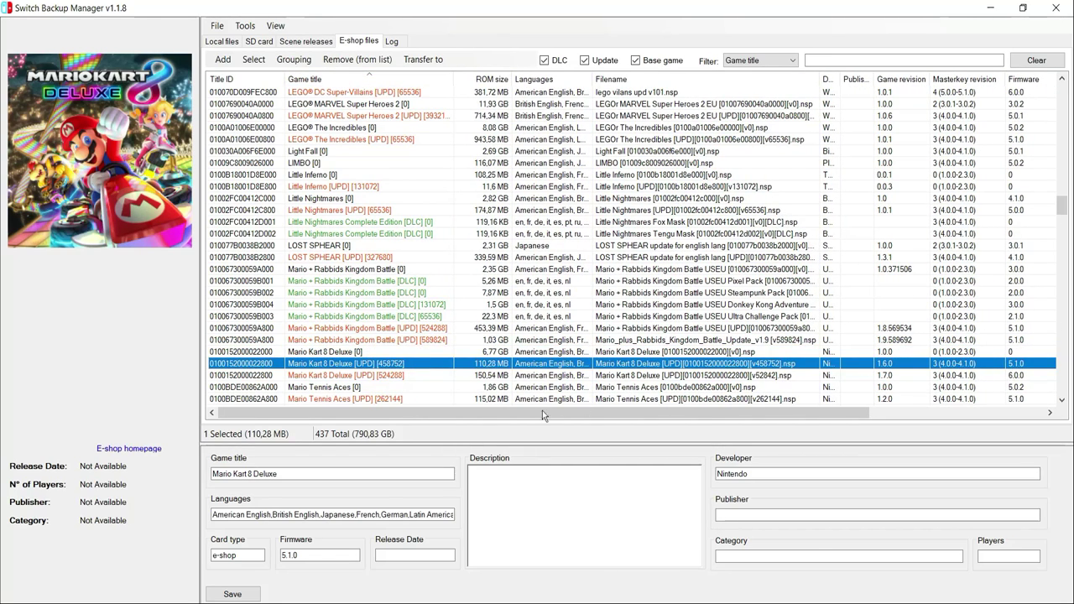
click(400, 375)
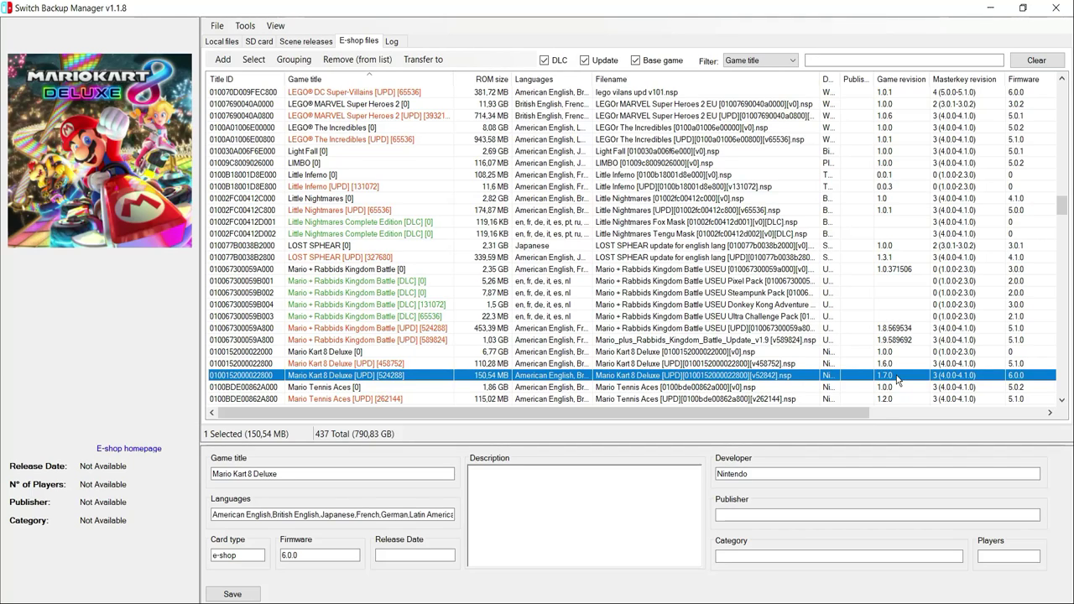
scroll(896, 380, right, 1)
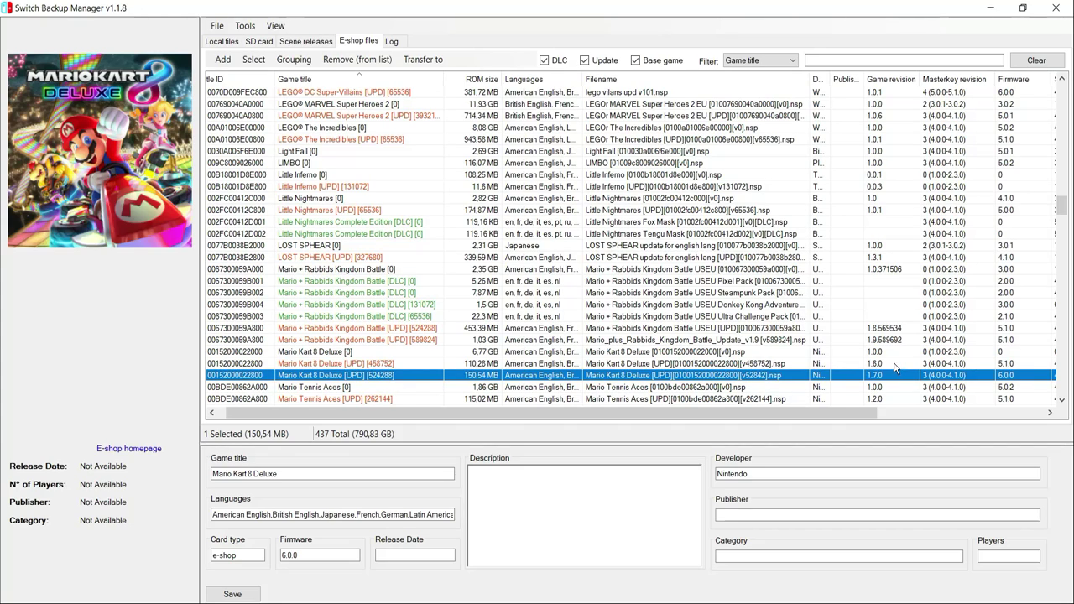
click(896, 367)
click(893, 377)
Check the firmware of the first Mario + Rabbids Kingdom Battle update, the NBA 2K Playgrounds 2 base game and its update.
click(371, 330)
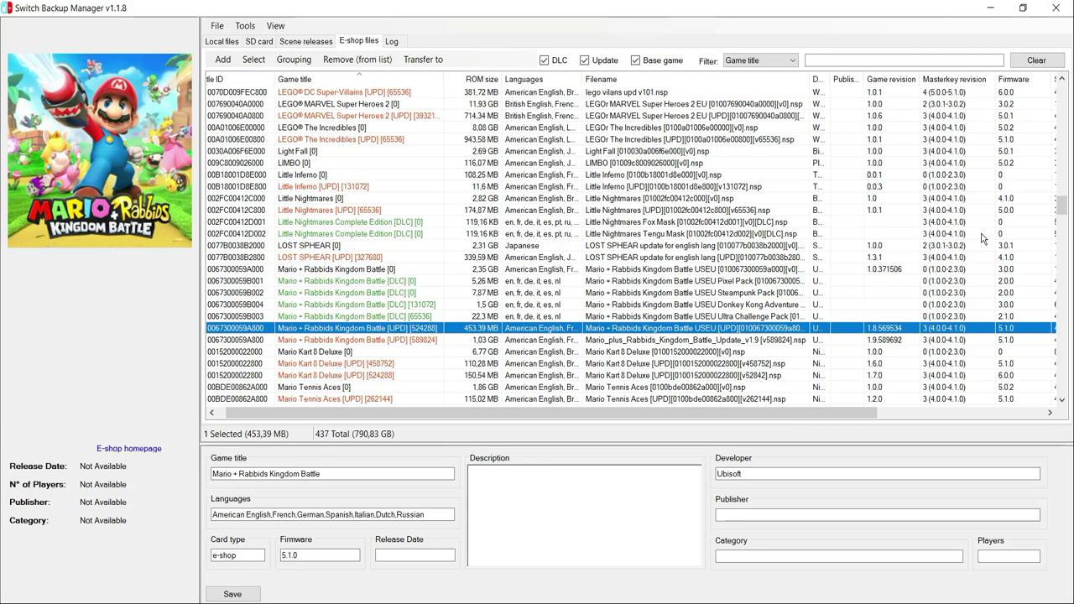
drag(1062, 206, 1062, 244)
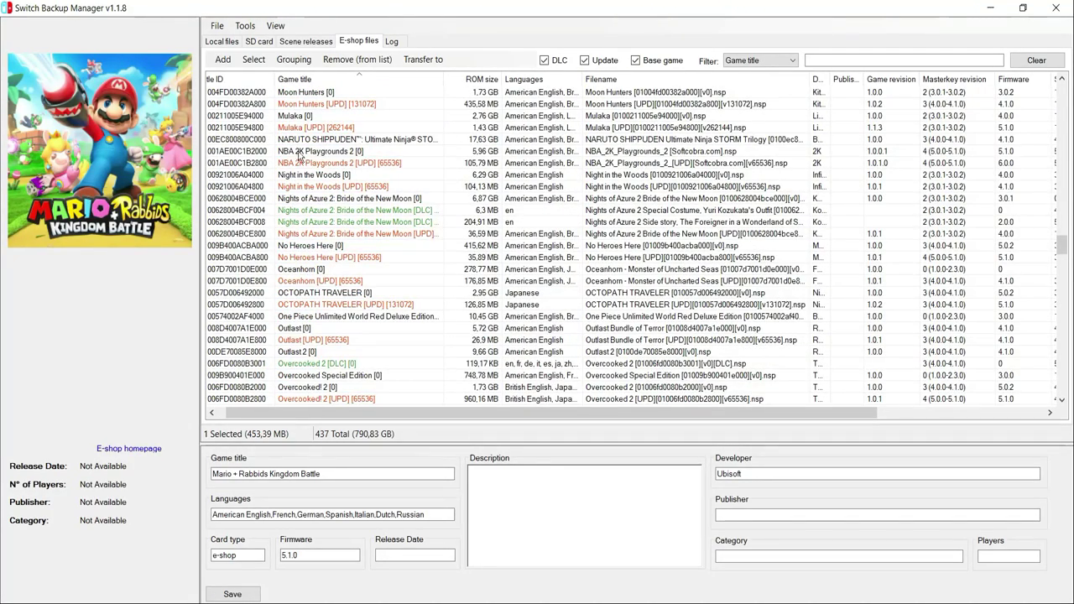
click(250, 153)
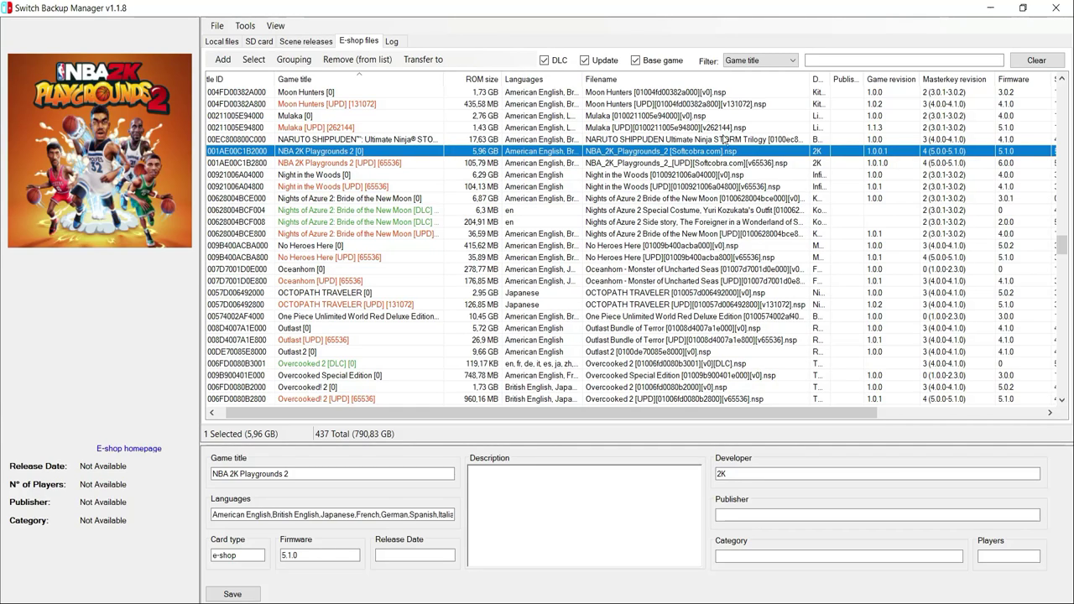
click(1018, 164)
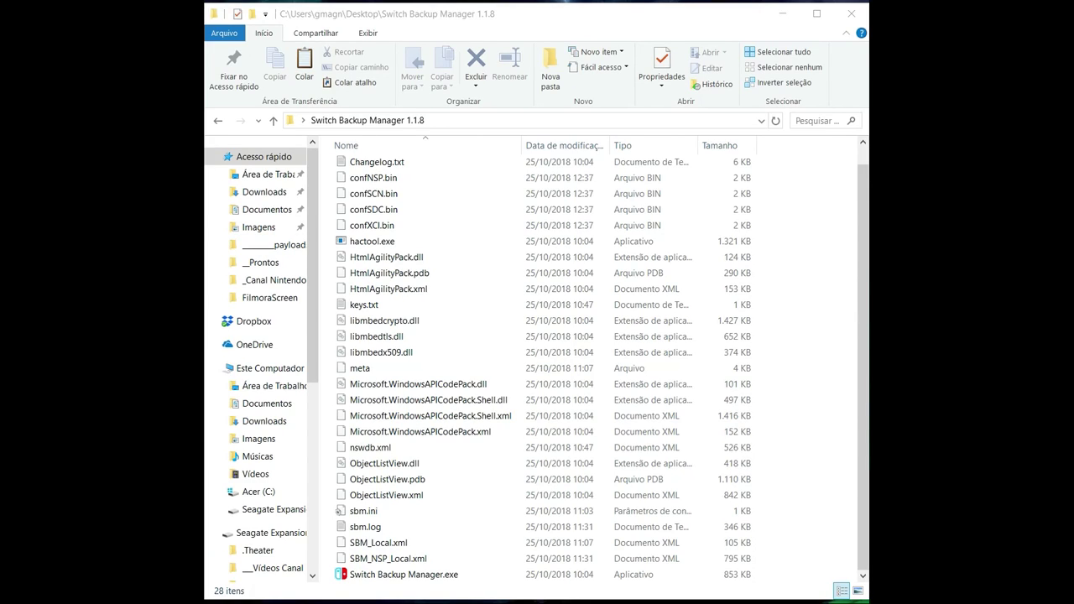
In File Explorer, open the cache folder of Switch Backup Manager 1.1.8 and check the file sizes of a Masters of Anima and a Final Station icon.
scroll(866, 250, up, 1)
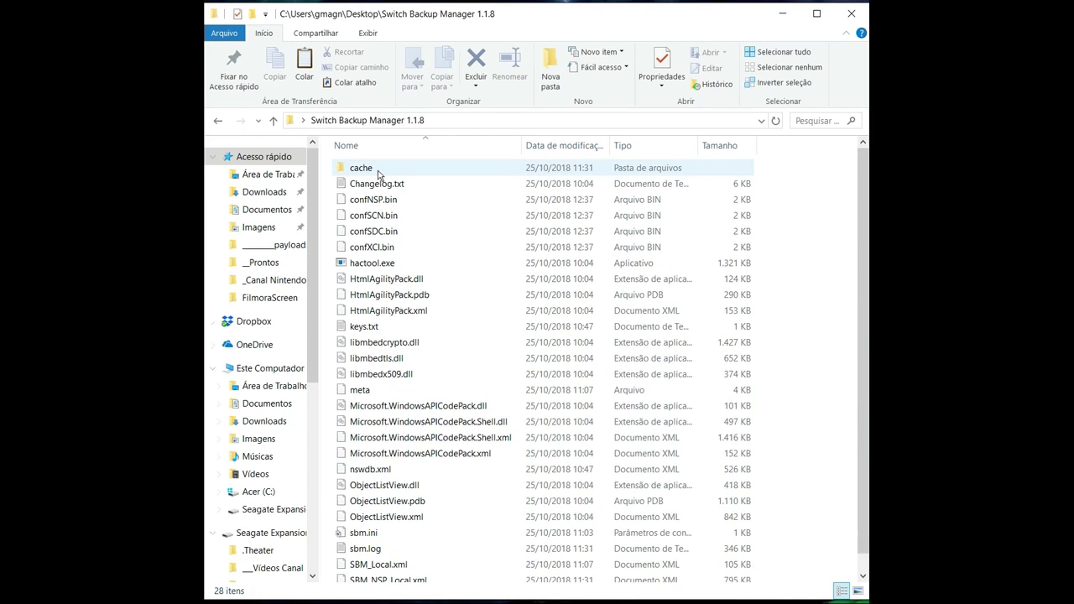
double_click(378, 168)
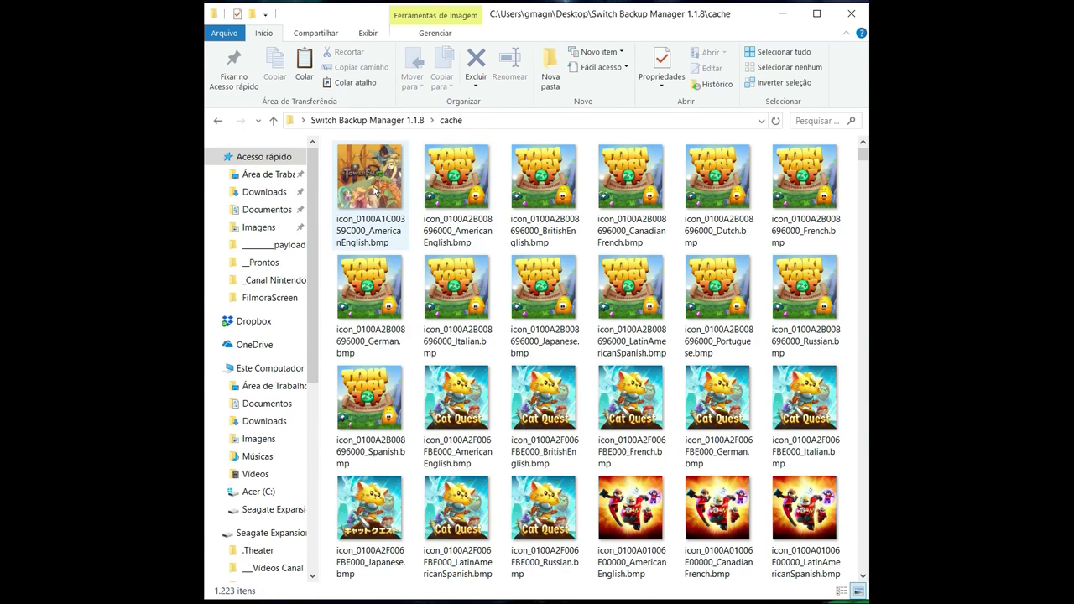
scroll(766, 369, down, 6)
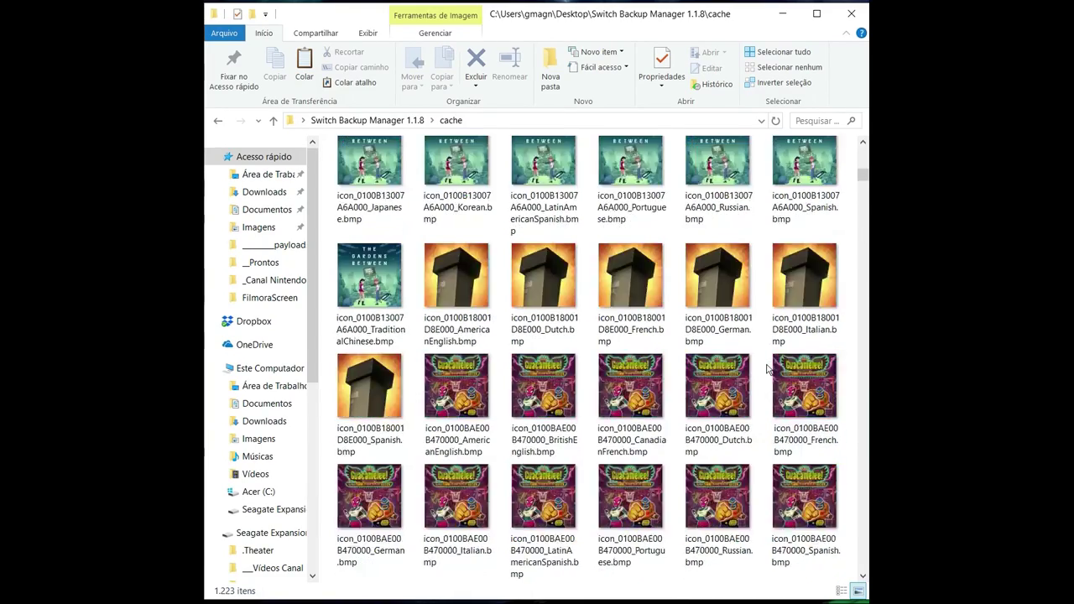
scroll(767, 369, down, 10)
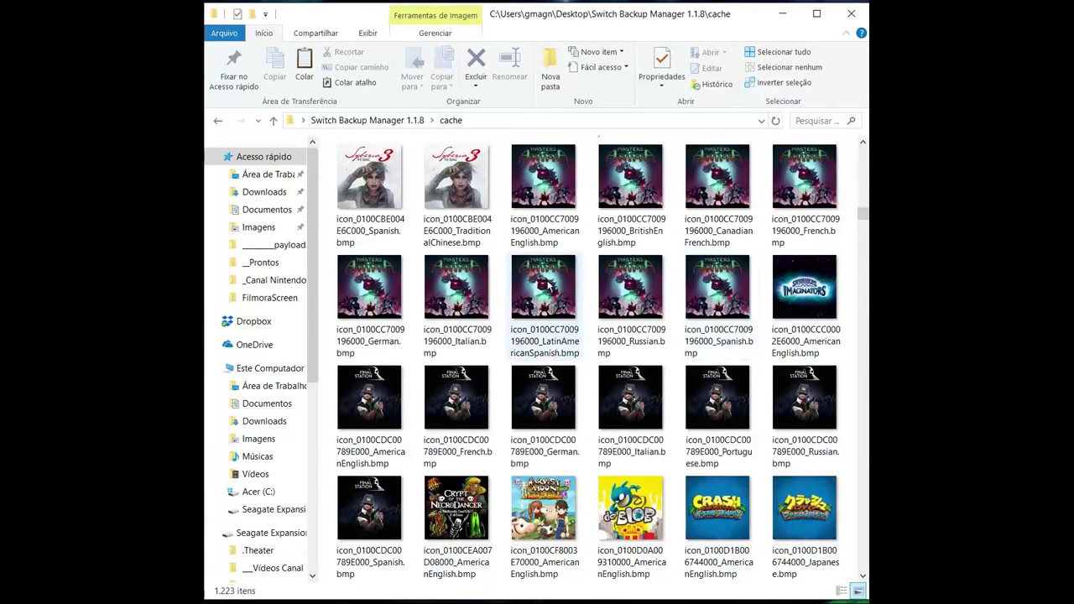
click(545, 285)
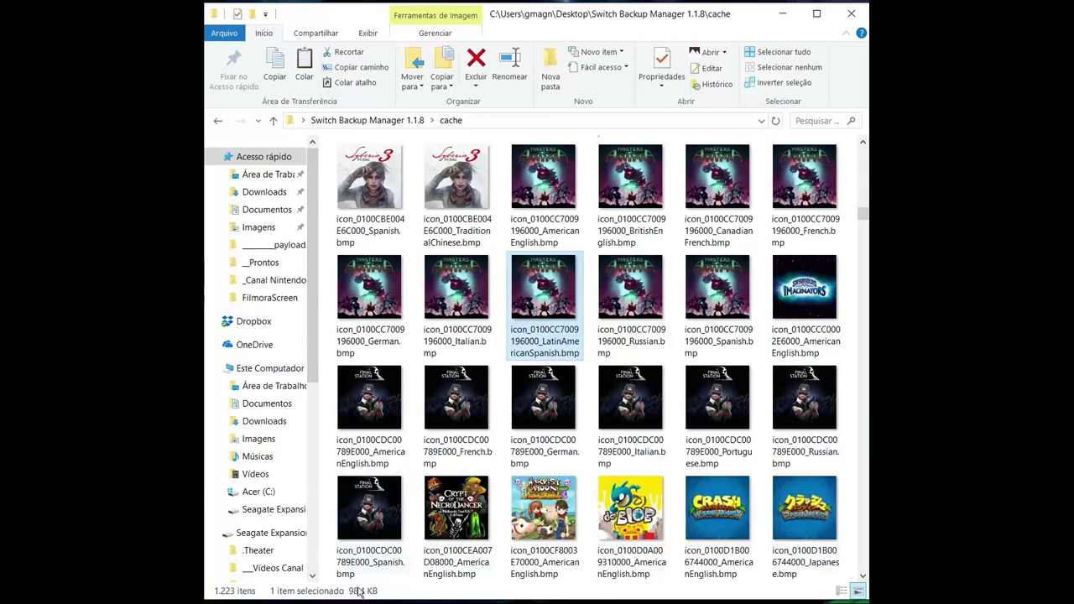
click(484, 424)
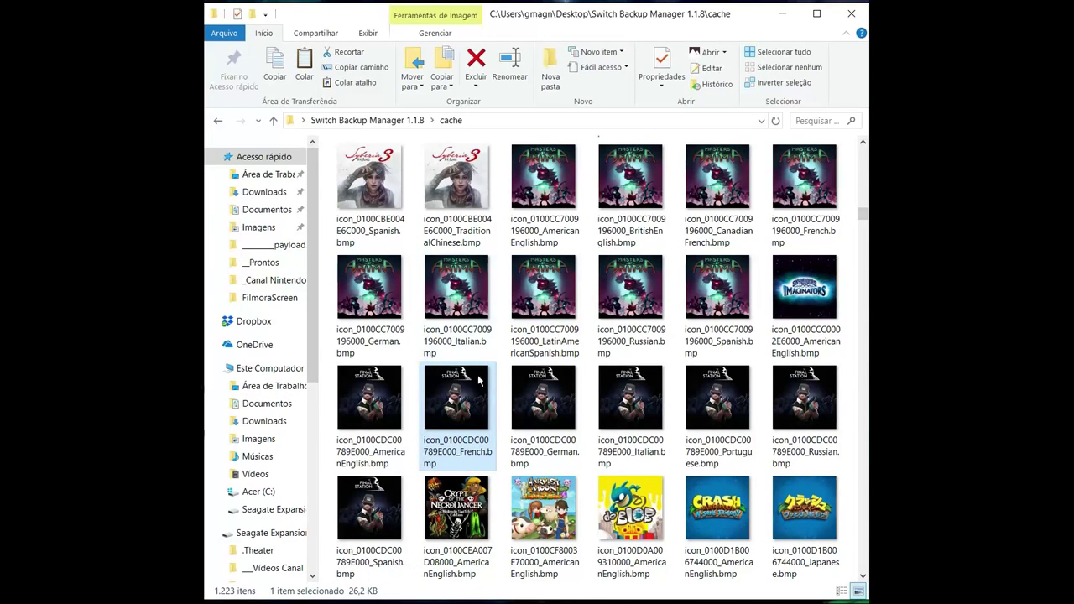
Browse the remaining game icons in the cache folder and check the file size of the French Kirby icon.
scroll(797, 419, down, 5)
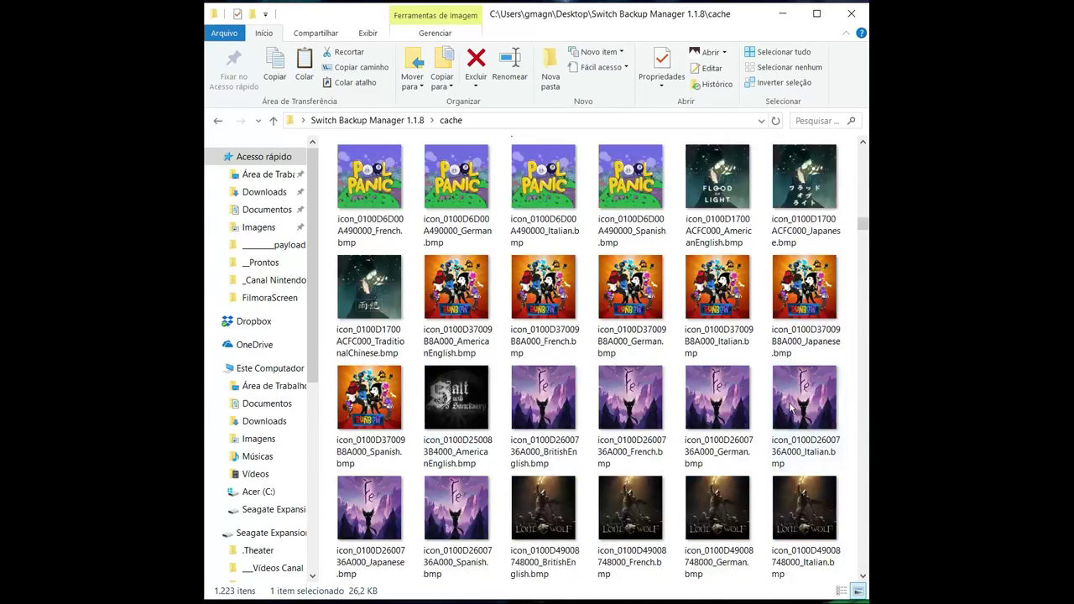
scroll(578, 325, down, 5)
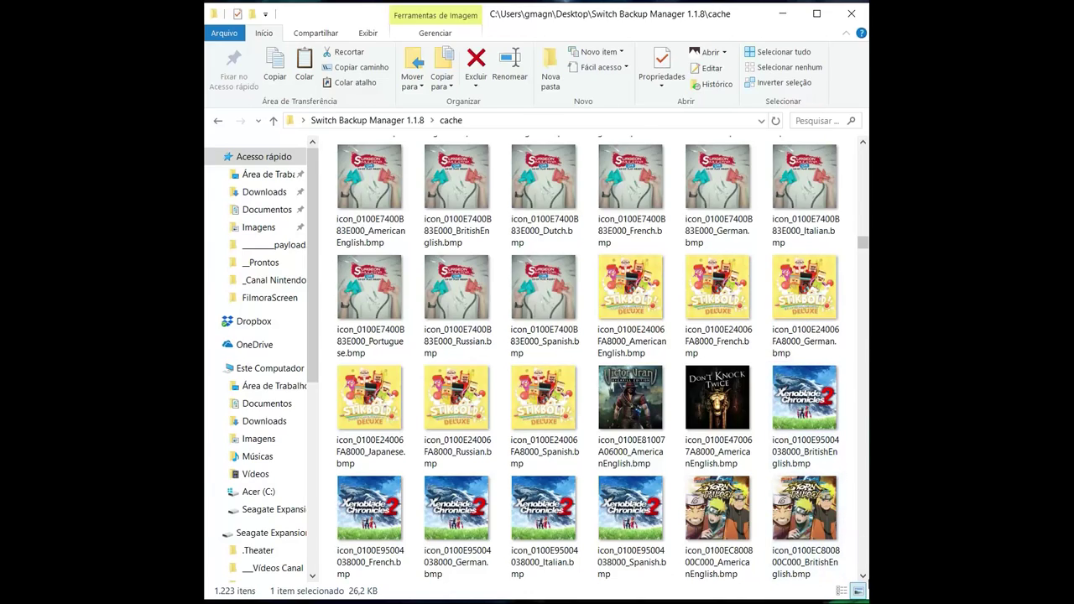
click(861, 582)
drag(861, 579, 861, 579)
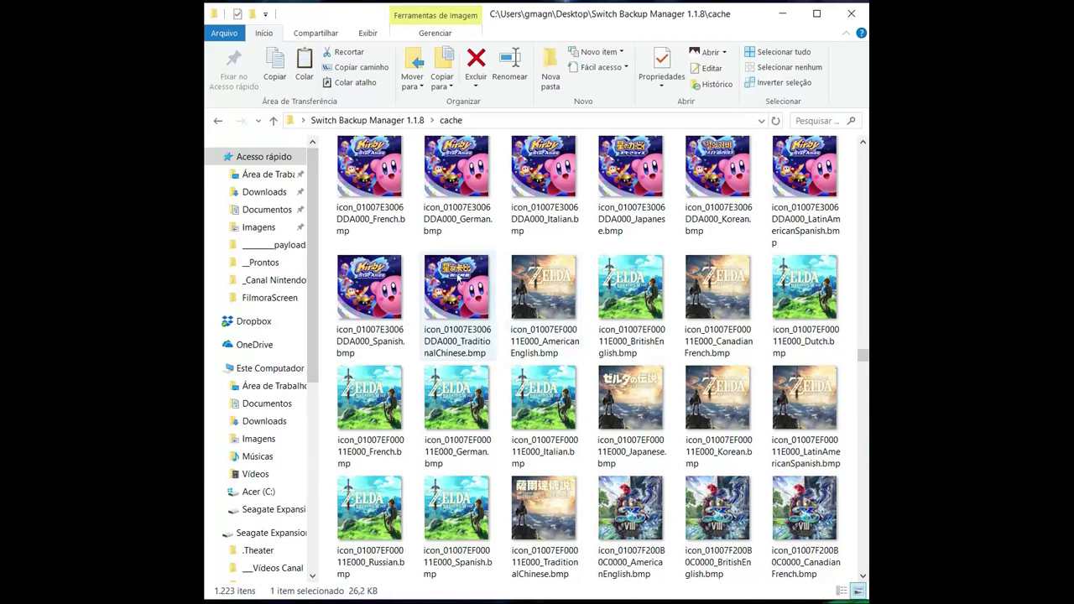
click(385, 168)
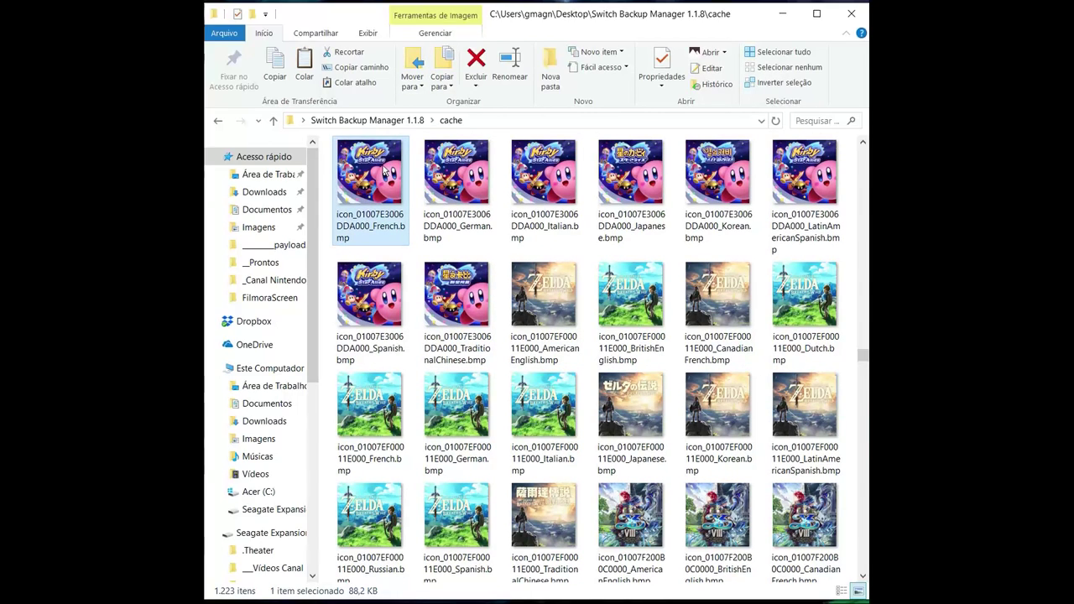